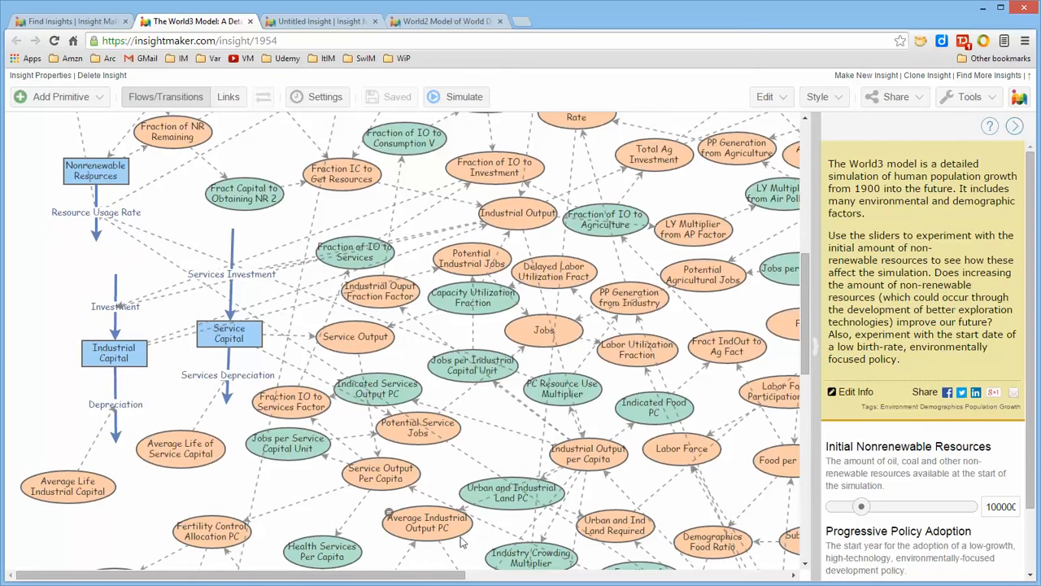
Step: Look over the World3 model diagram and fit the whole diagram to the window
drag(452, 574, 528, 572)
drag(801, 318, 804, 268)
click(779, 98)
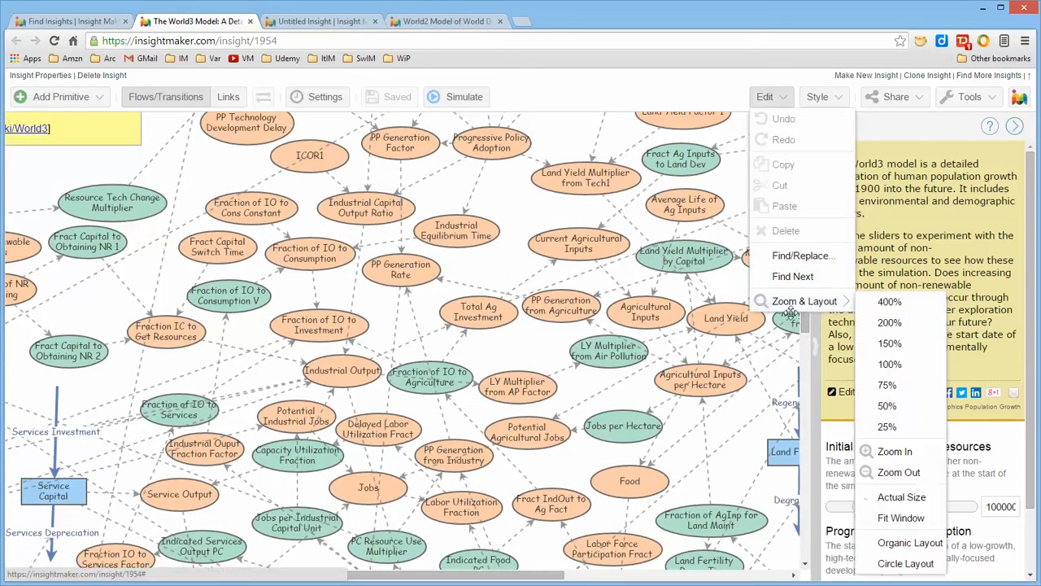
mouse_move(803, 302)
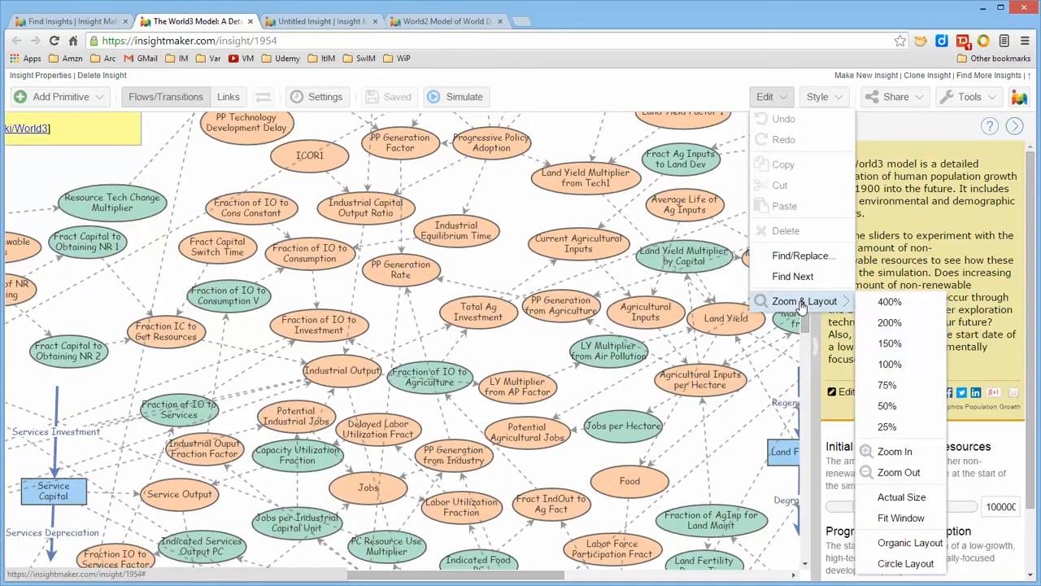
click(905, 521)
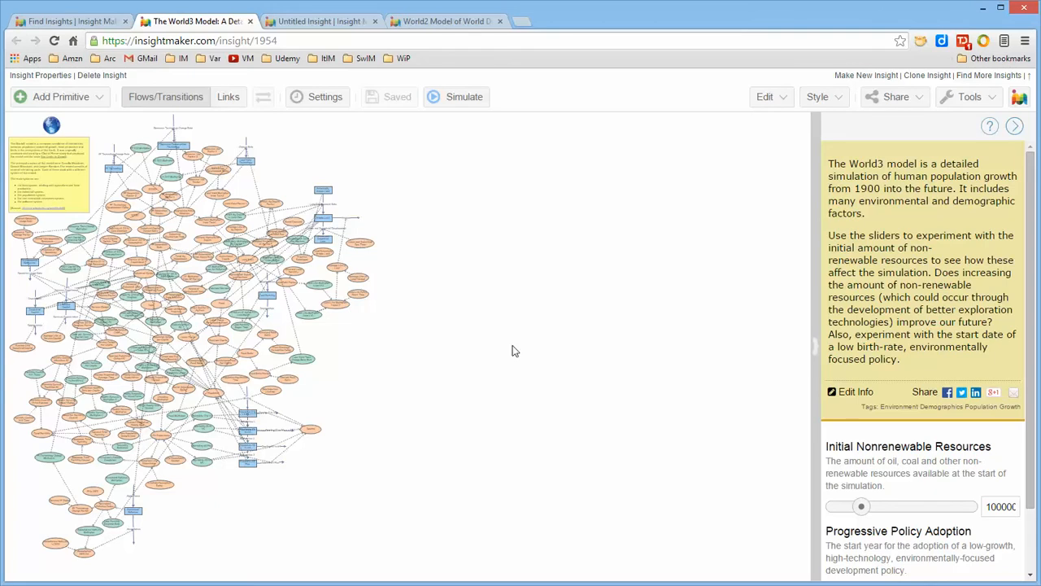
Step: In the untitled insight, add a variable, a stock and a converter, placing the converter just below the variable
click(322, 21)
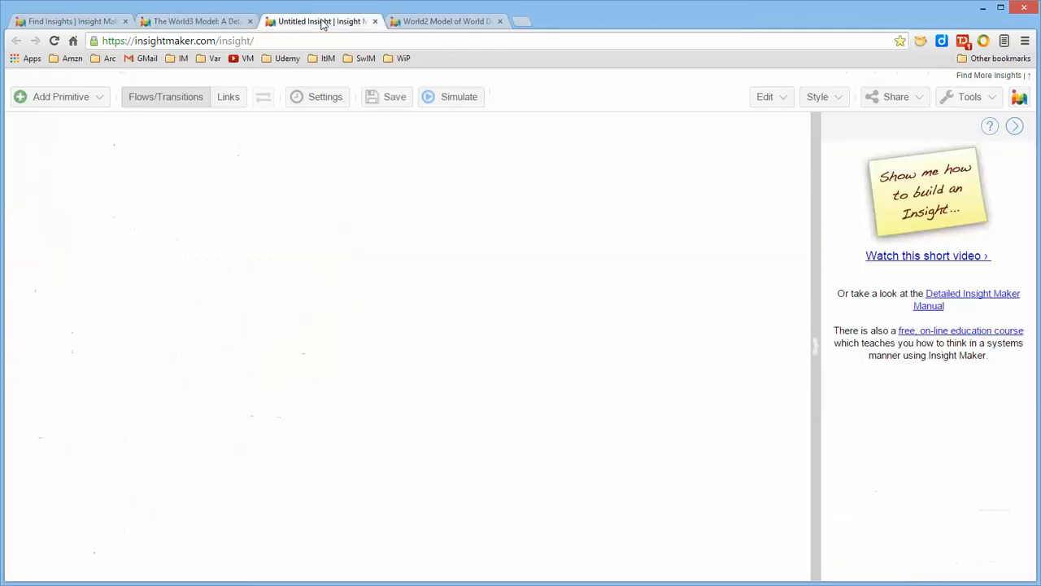
right_click(264, 192)
click(304, 226)
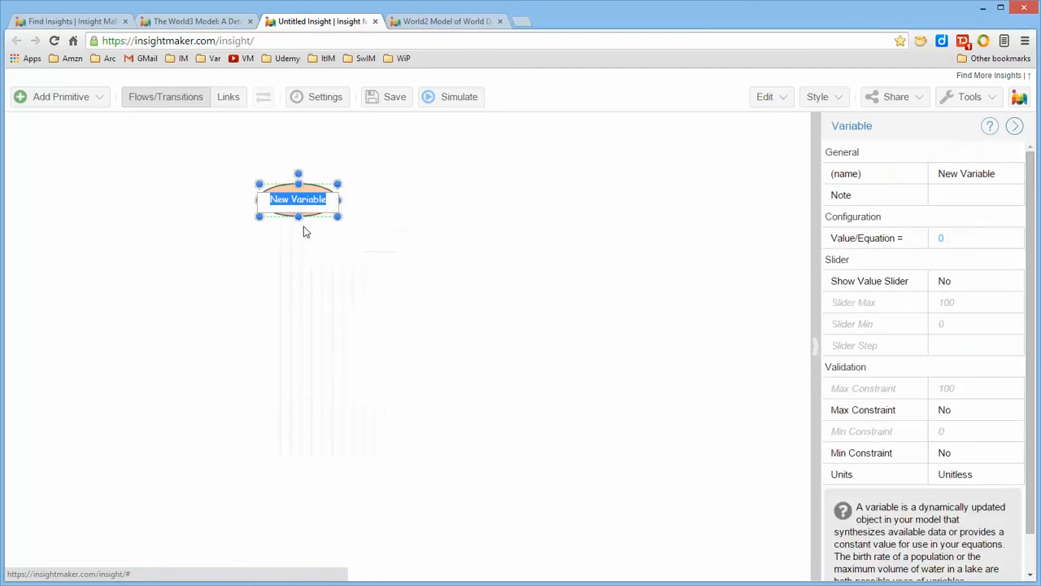
right_click(399, 239)
click(422, 248)
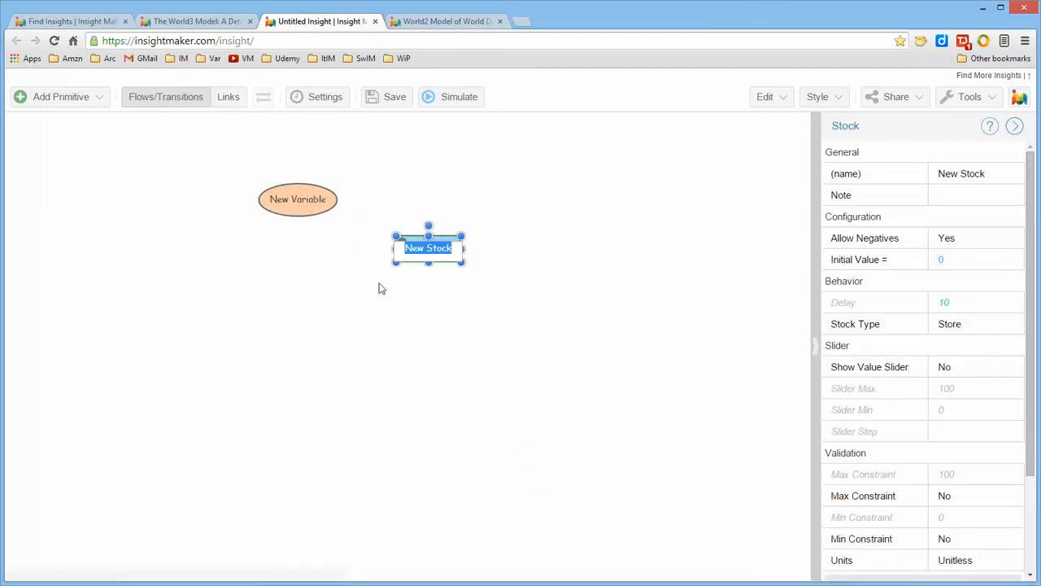
right_click(358, 281)
click(397, 332)
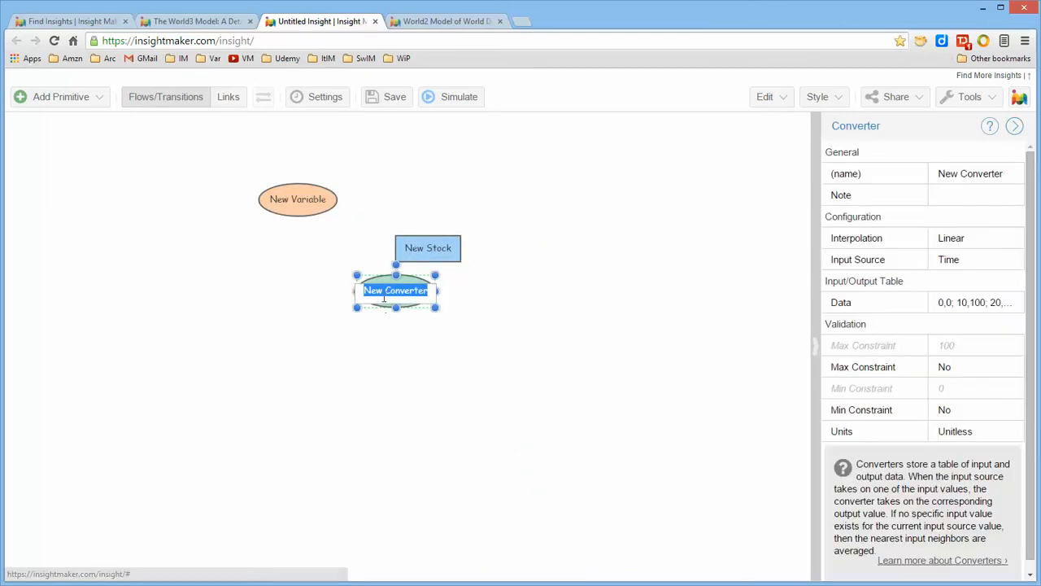
click(485, 321)
click(413, 298)
drag(412, 298, 341, 285)
click(488, 365)
Step: Group the variable, stock and converter into a new folder
drag(226, 182, 546, 388)
right_click(431, 248)
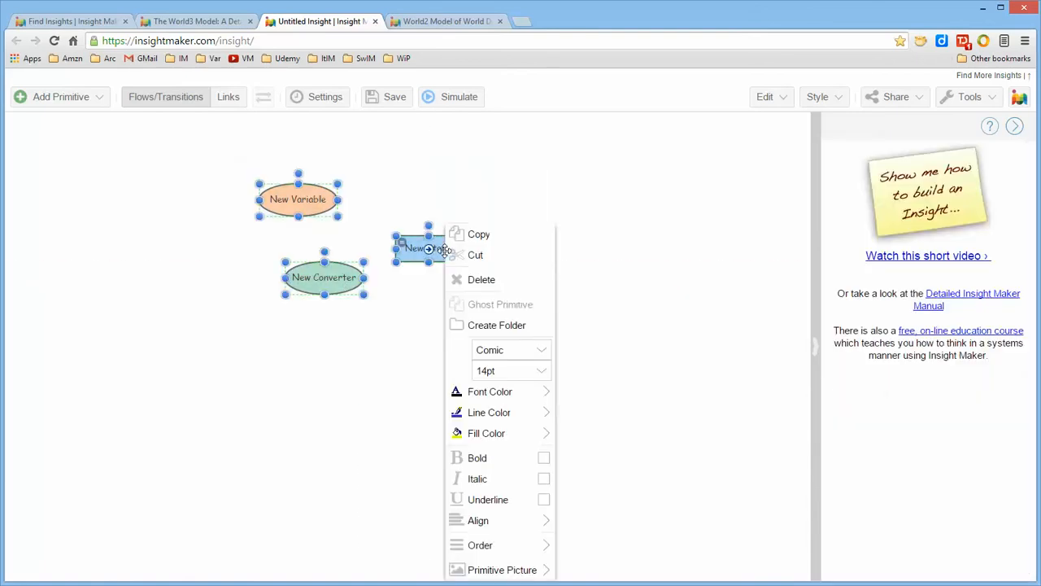
click(505, 325)
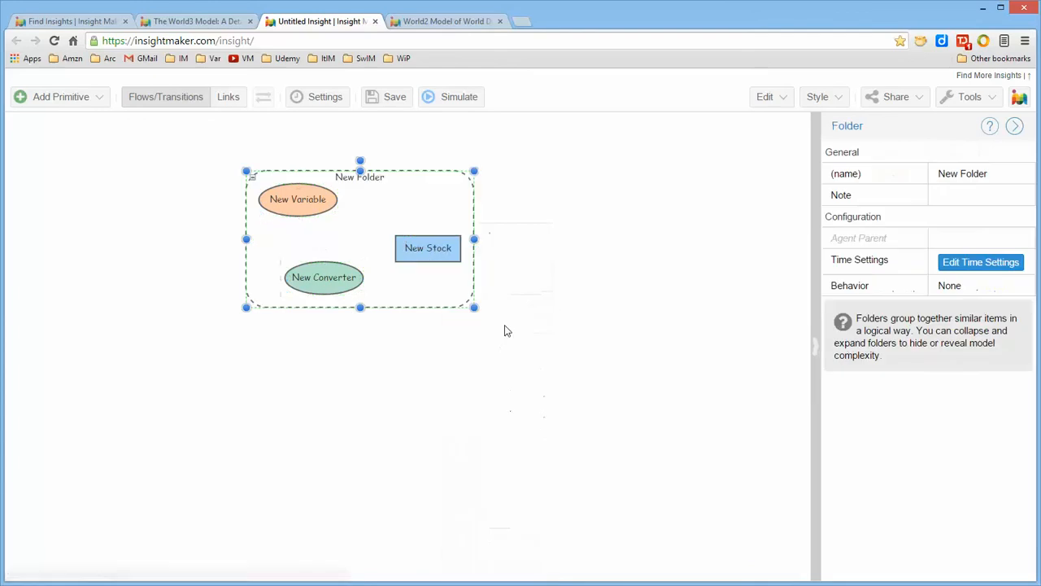
click(57, 97)
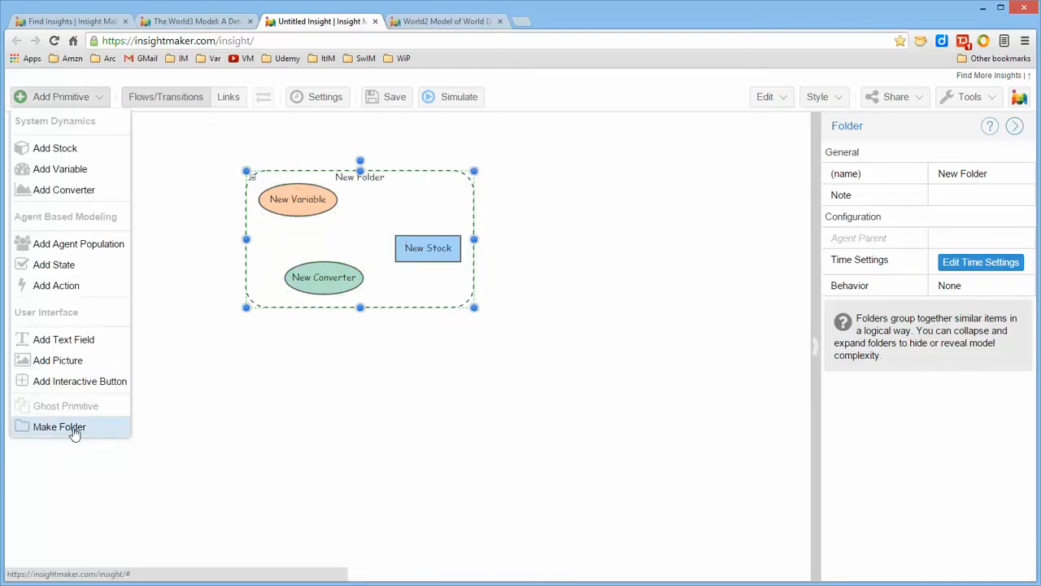
click(431, 410)
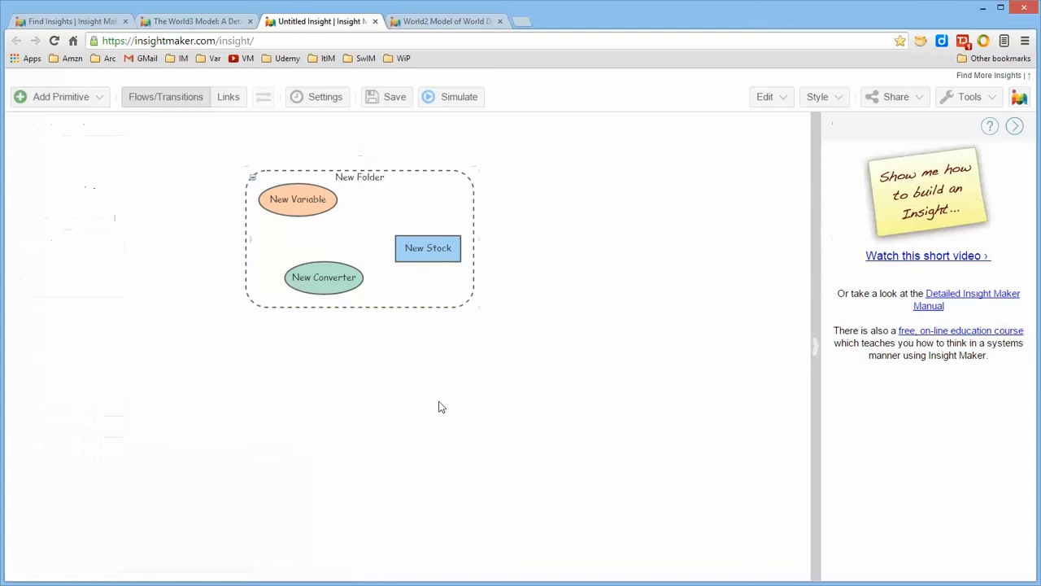
Step: Rename the new folder as Whatever
click(458, 295)
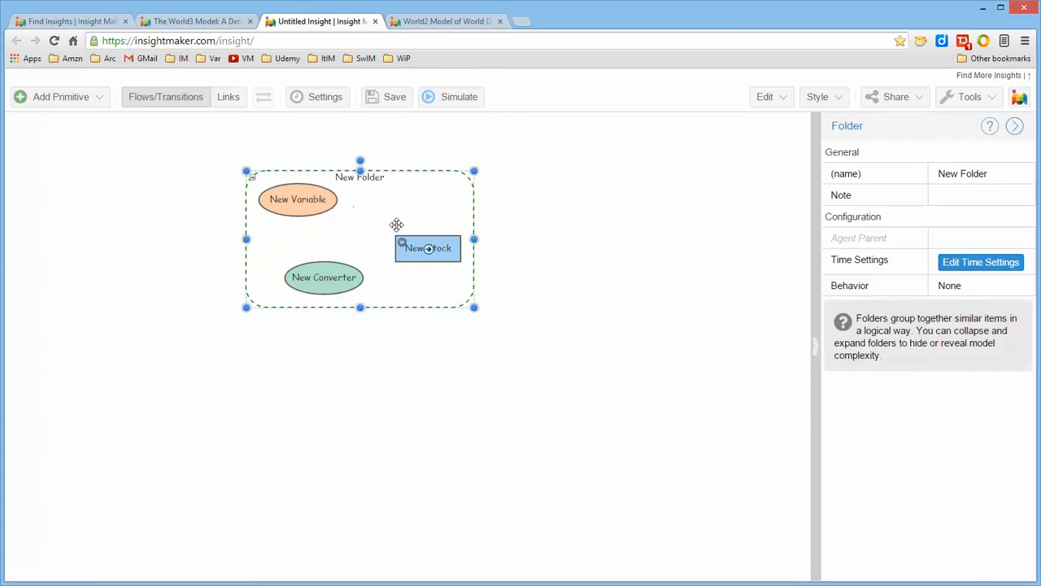
double_click(373, 176)
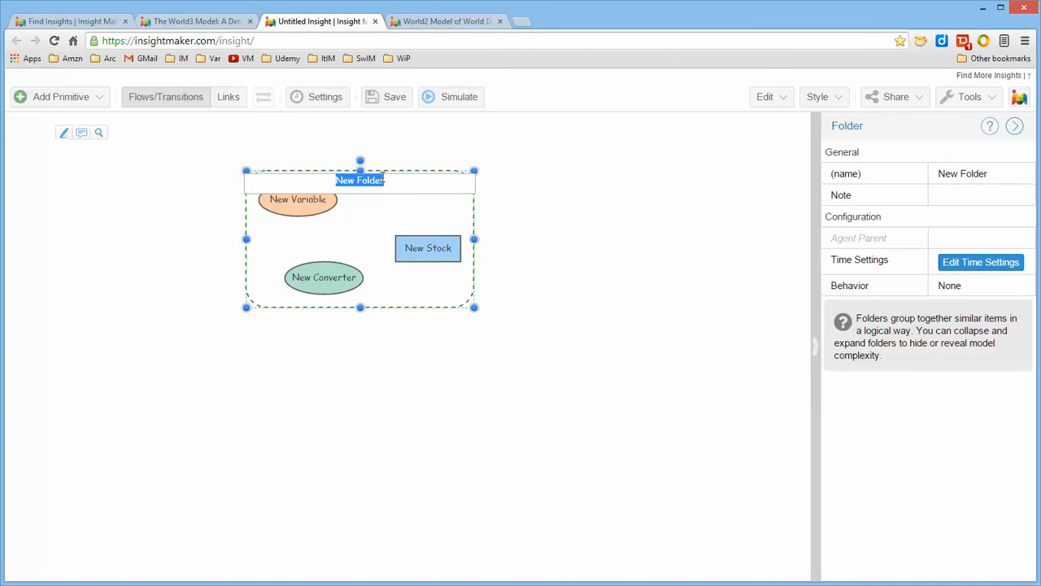
text(Whatever)
click(603, 275)
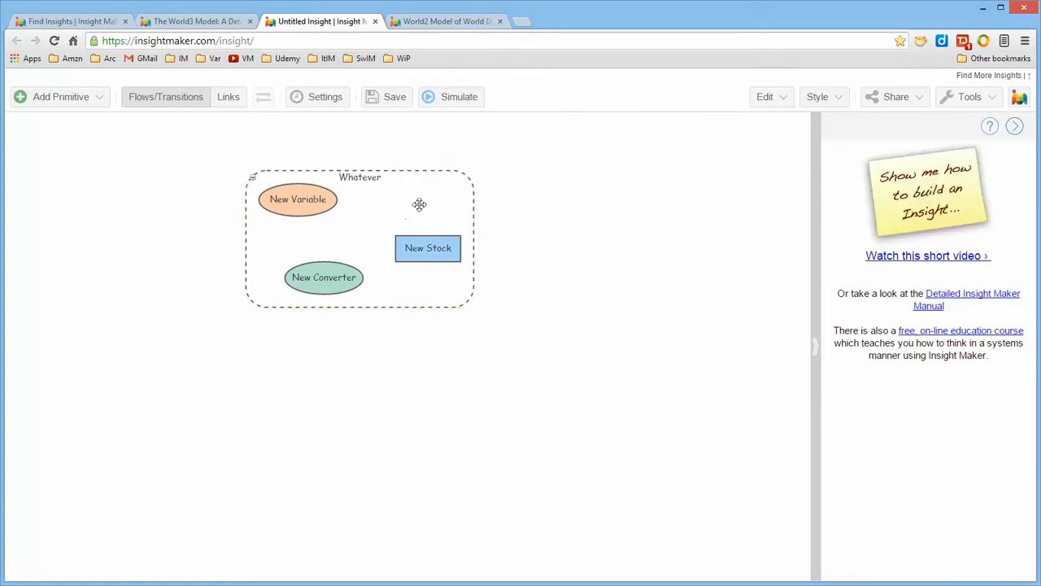
Step: Move the Whatever folder closer to the canvas's upper-left corner, collapsing it and expanding it again
drag(422, 207, 473, 211)
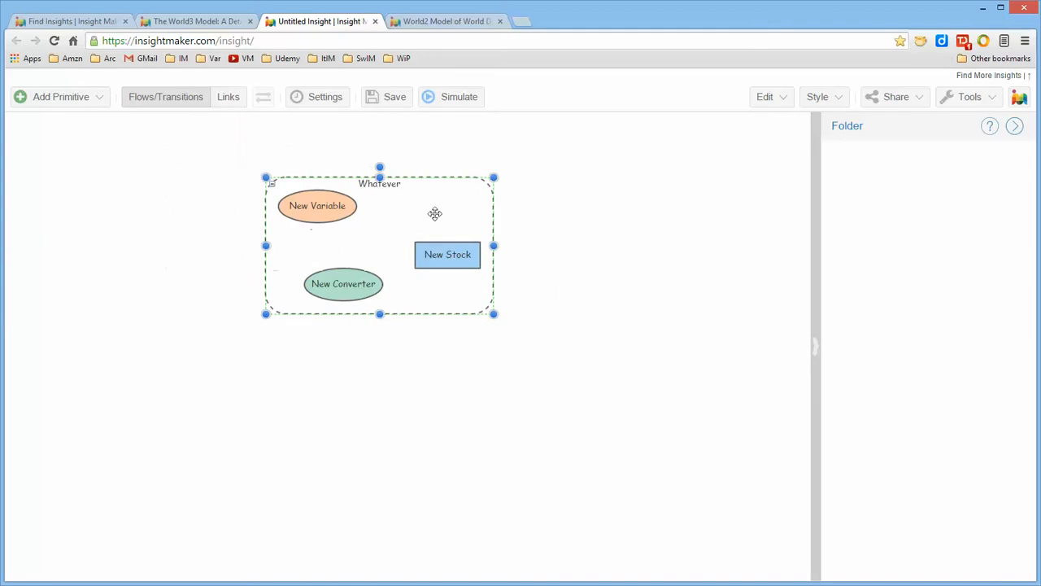
click(270, 186)
drag(329, 195, 240, 182)
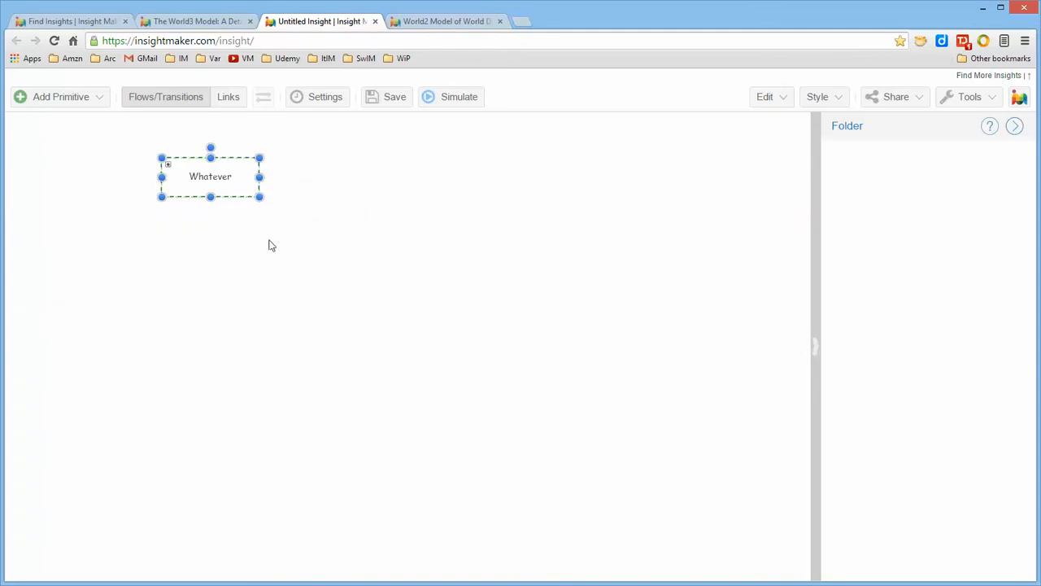
click(167, 165)
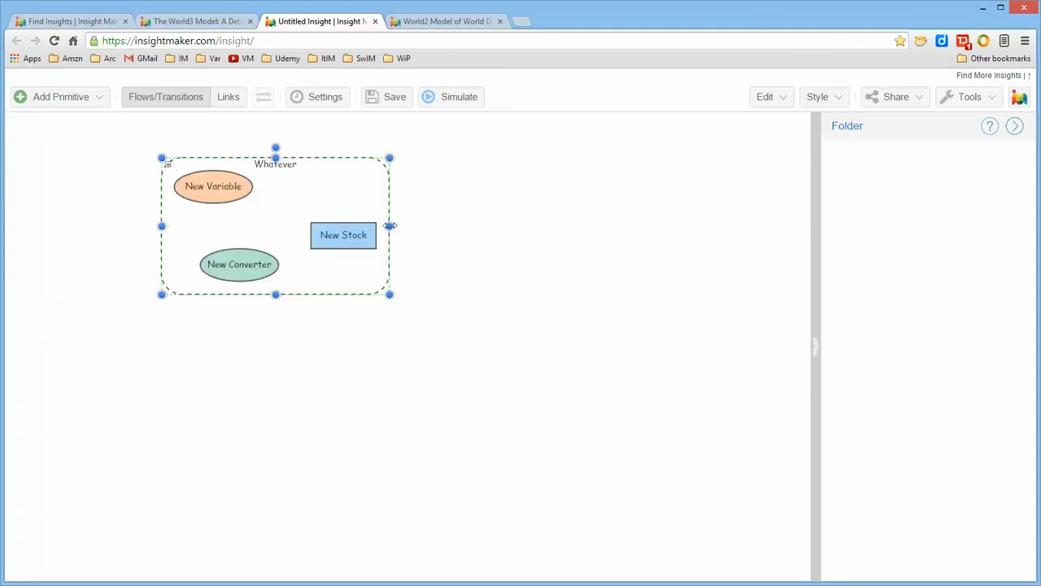
click(512, 269)
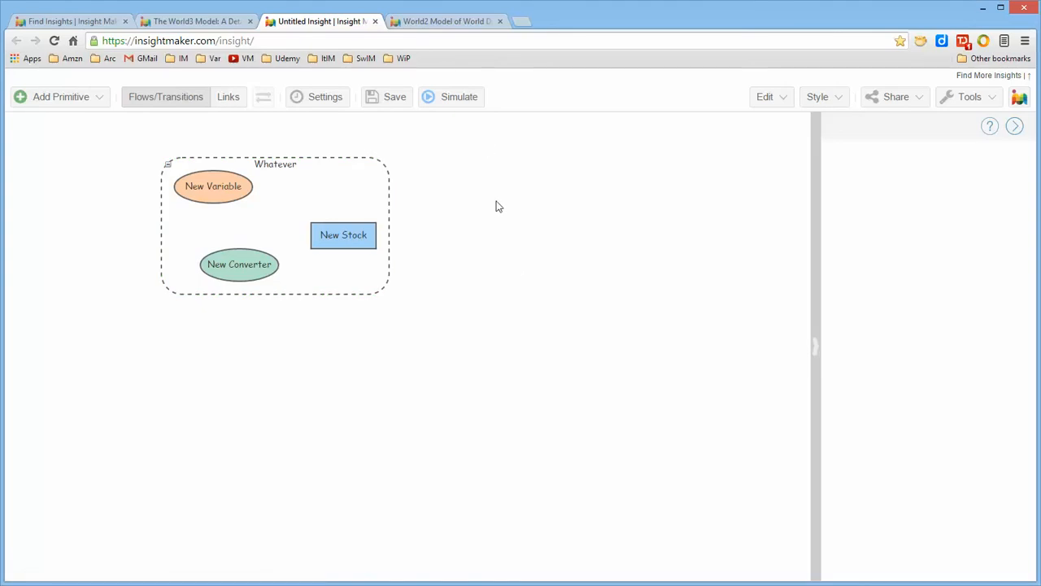
Step: Add a second variable and place it outside the Whatever folder, below and to the right of it
click(90, 101)
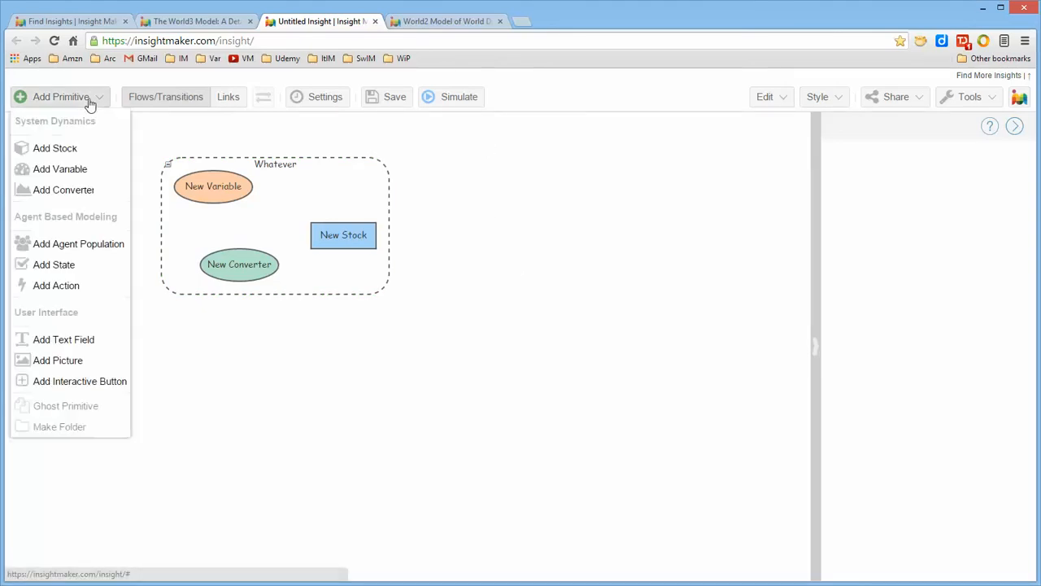
click(77, 170)
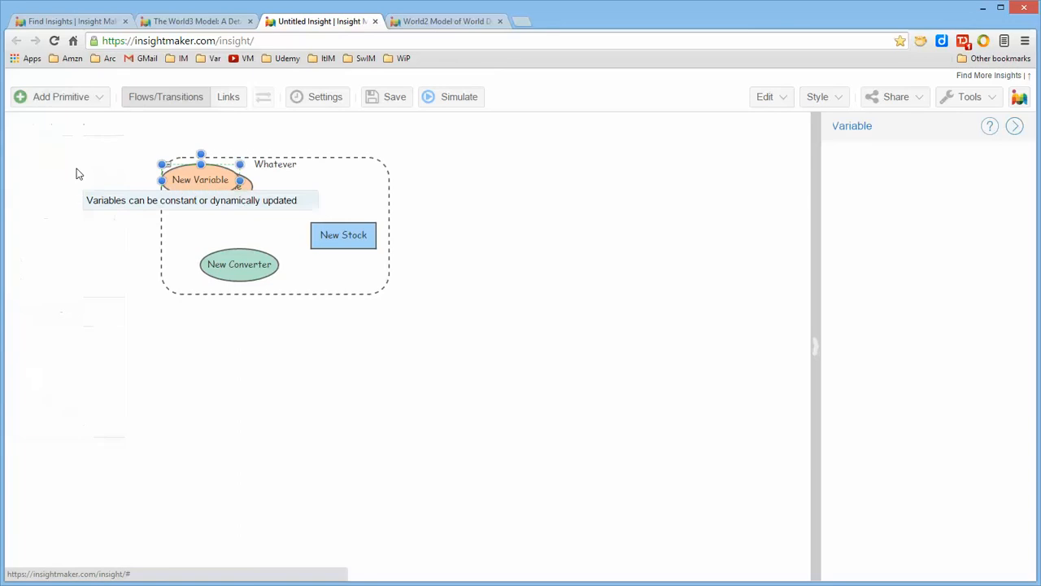
drag(195, 180, 527, 322)
click(600, 311)
click(565, 280)
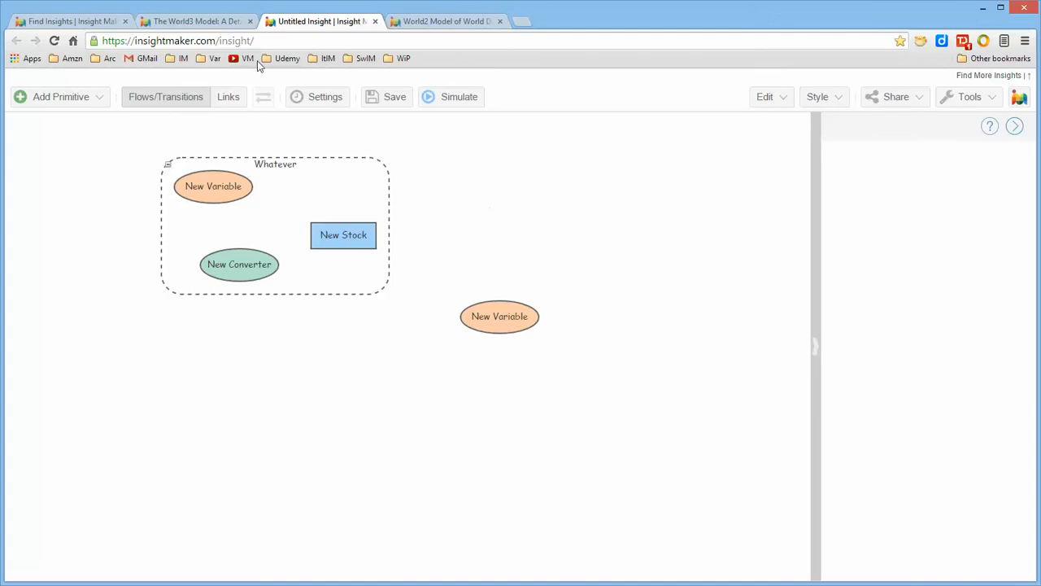
Step: Link the variable inside the Whatever folder to the outside variable, and check the link with the folder collapsed and expanded
click(227, 98)
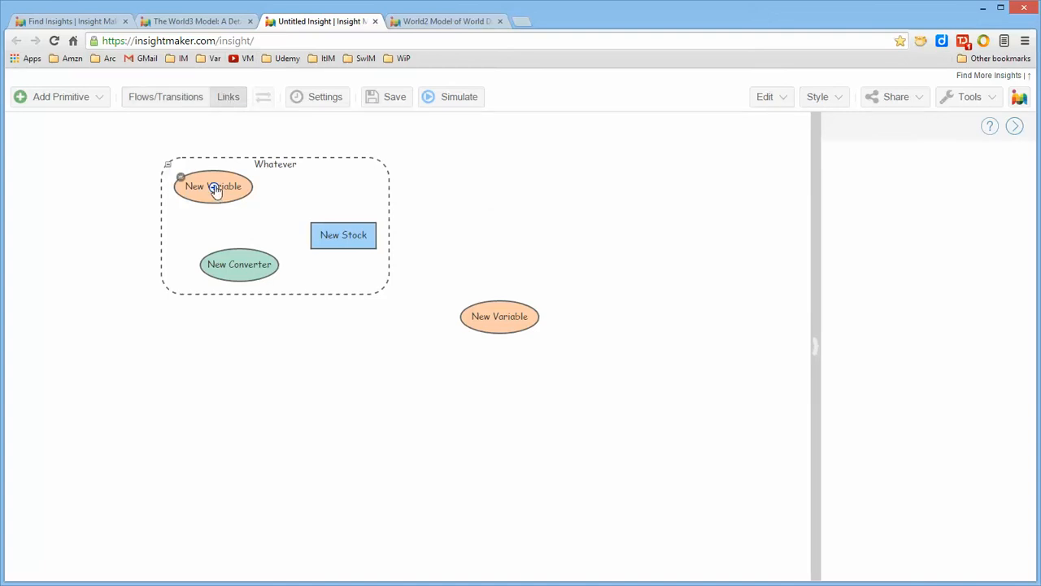
drag(242, 199, 496, 313)
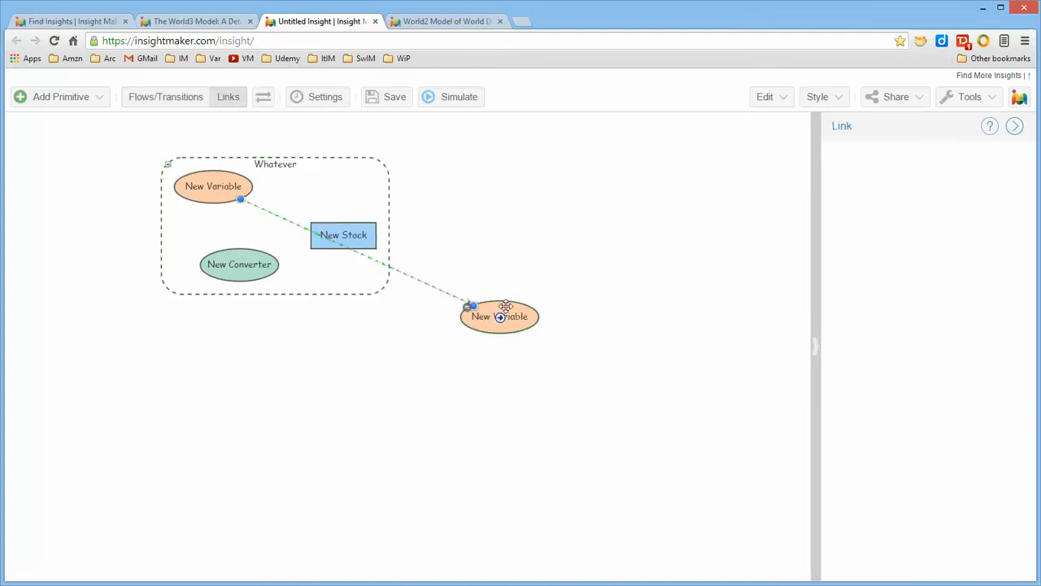
click(167, 165)
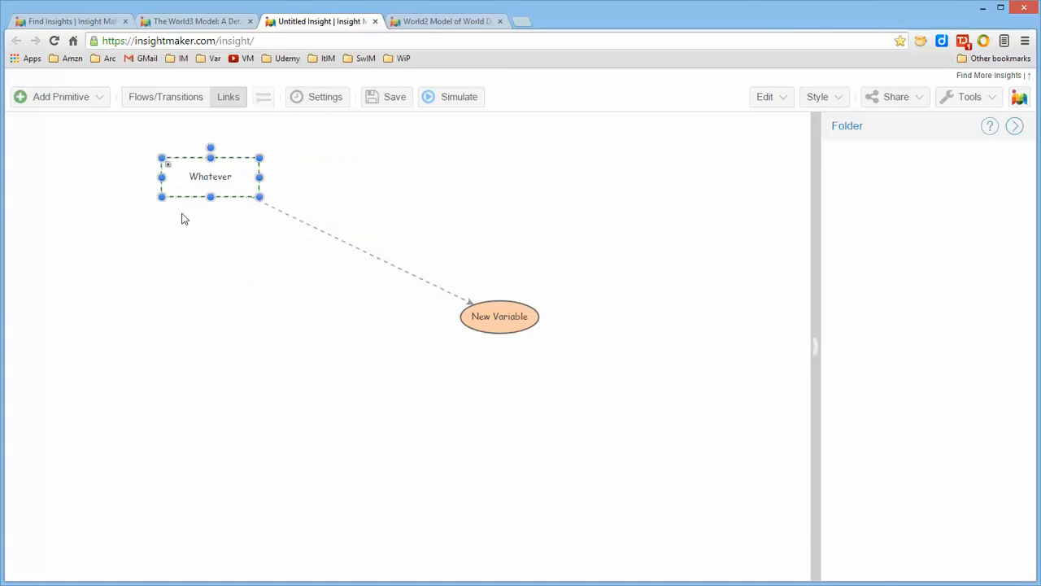
click(168, 166)
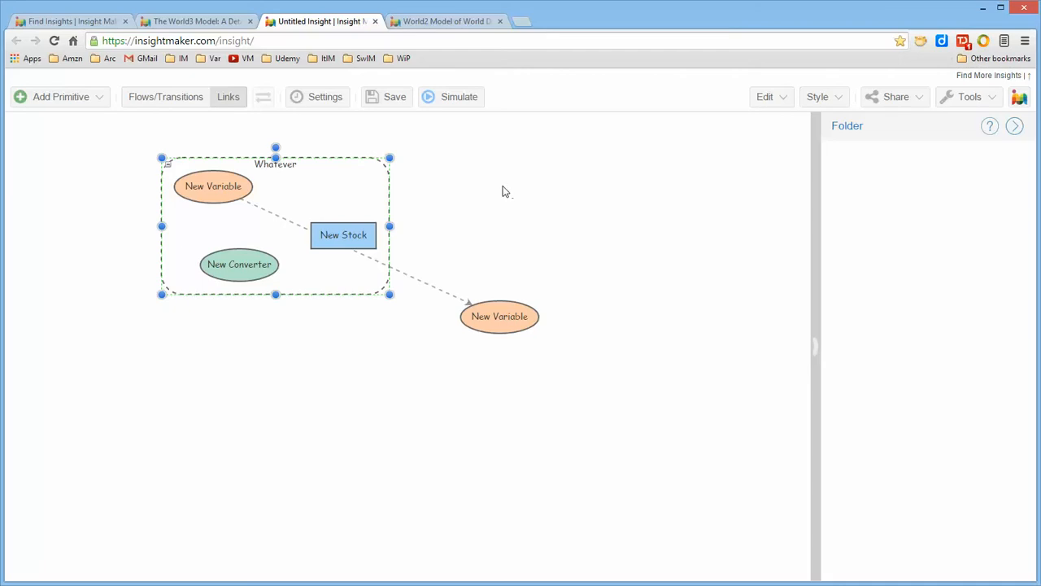
Step: Move the stock to the folder's upper-right area and the outside variable slightly lower, clearing the link's path
drag(363, 234, 356, 196)
click(483, 216)
click(453, 191)
drag(523, 314, 530, 349)
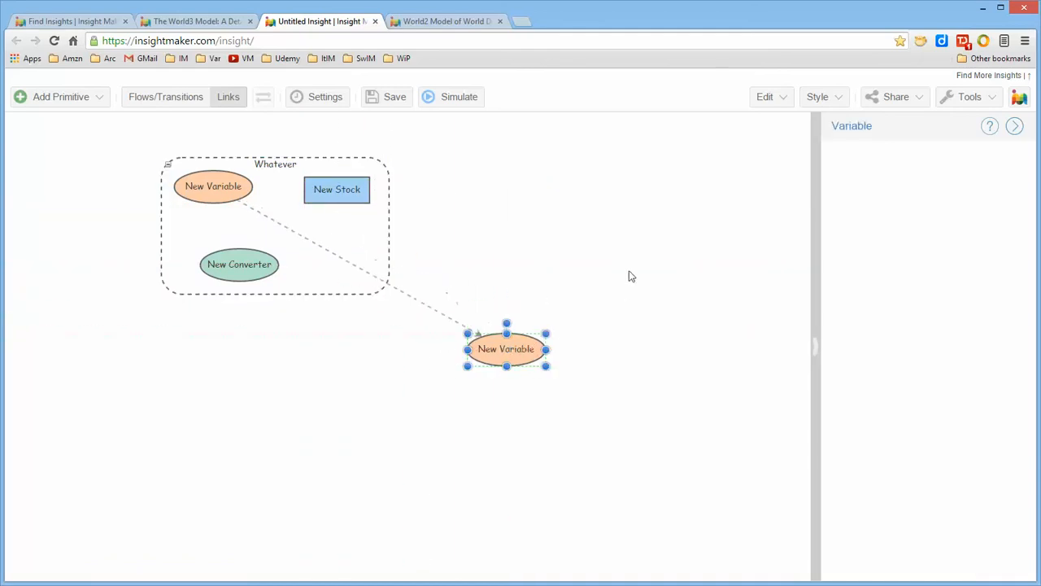
Step: Try deleting the Whatever folder together with its contents, and undo the deletion
click(379, 233)
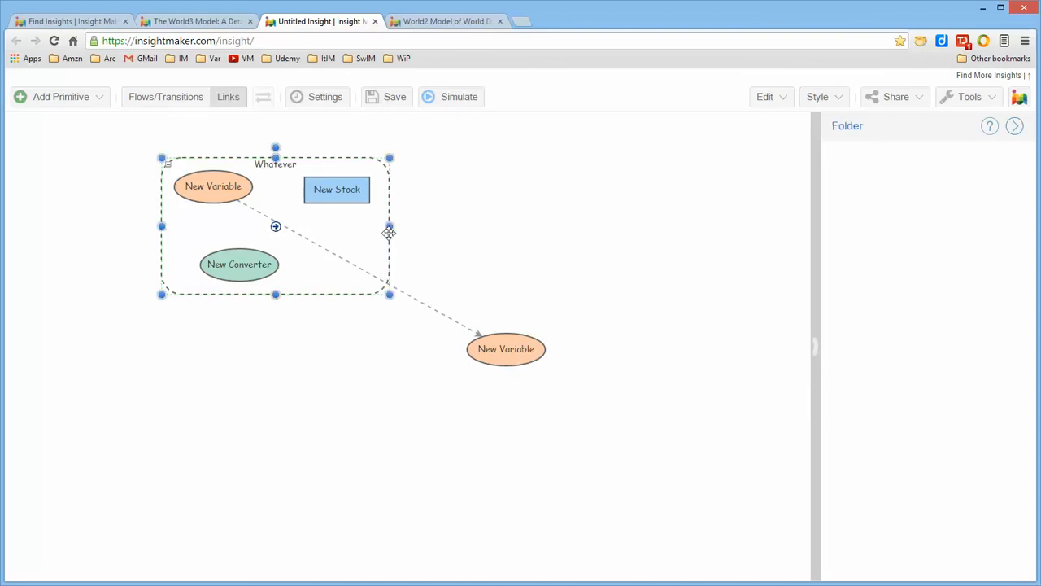
key(Delete)
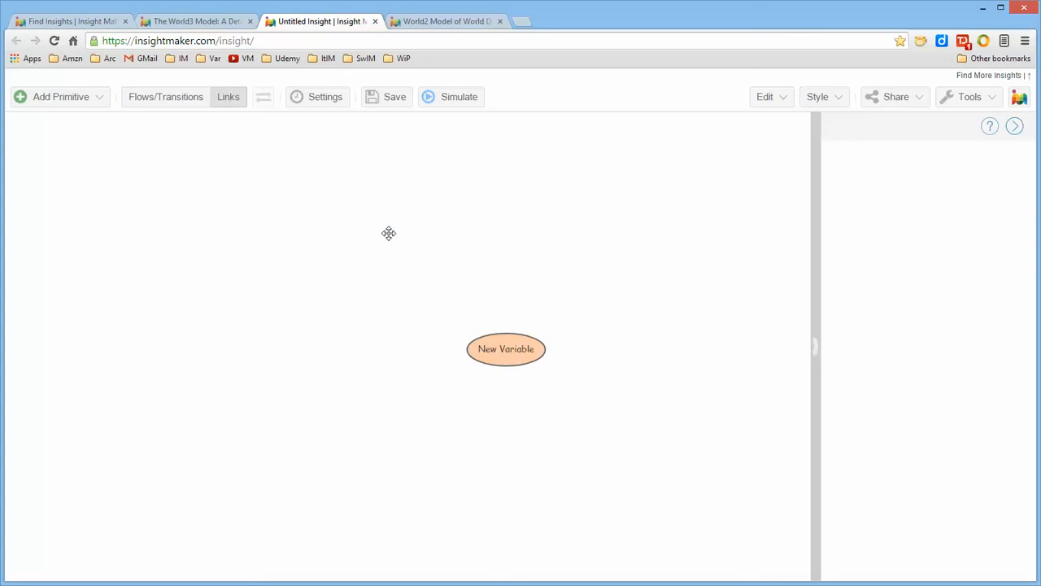
key(ctrl+z)
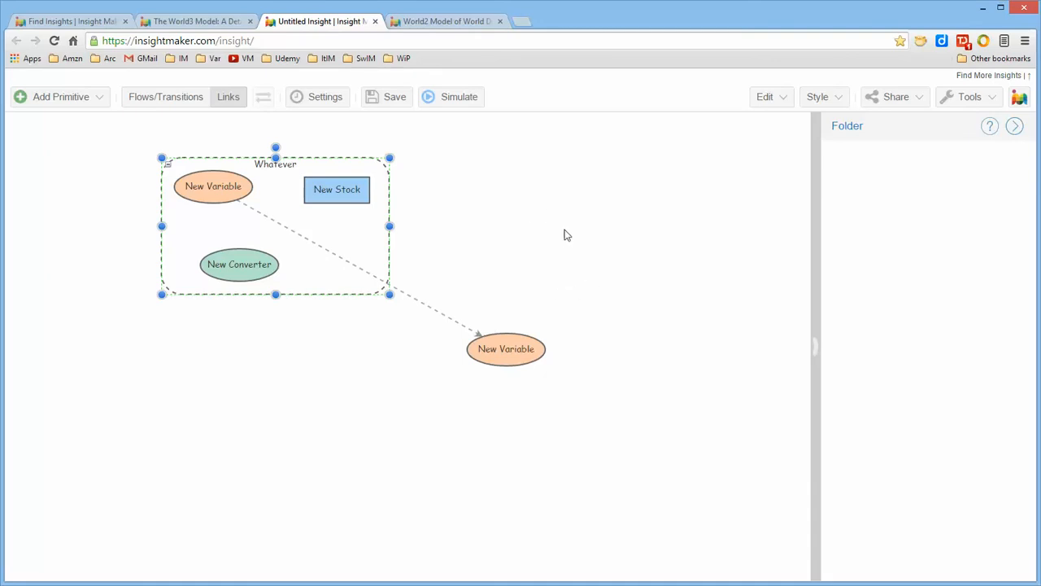
click(524, 207)
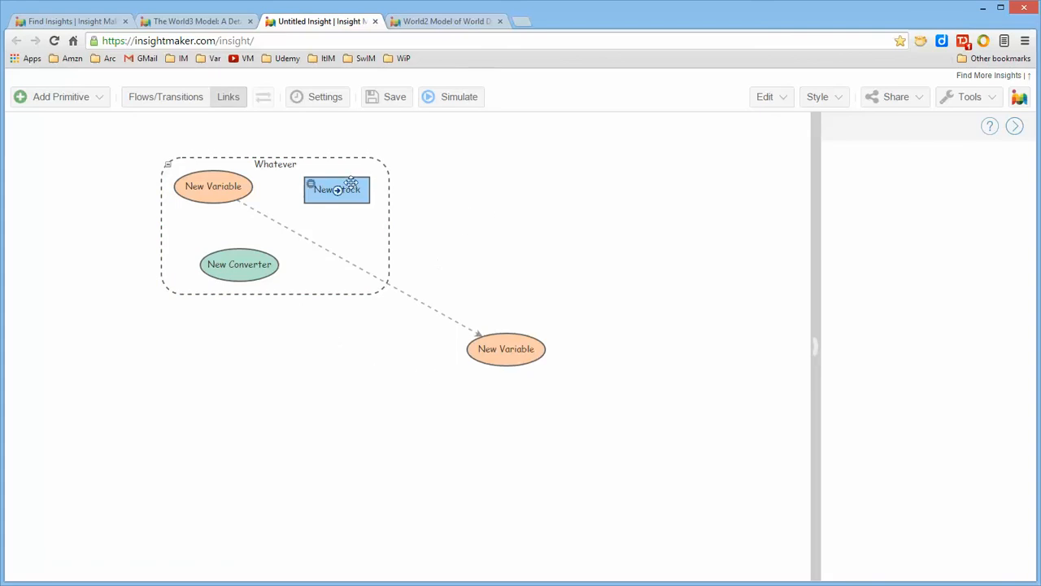
Step: Move the stock to the right of the Whatever folder, and the converter and linked variable below it
drag(346, 180, 471, 188)
click(266, 281)
drag(266, 282, 292, 365)
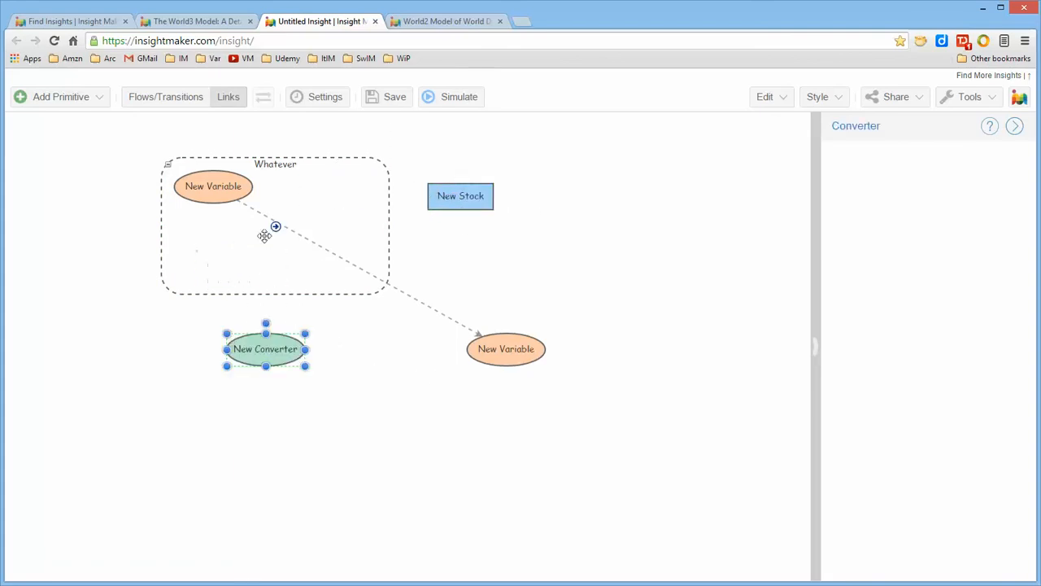
drag(211, 185, 361, 355)
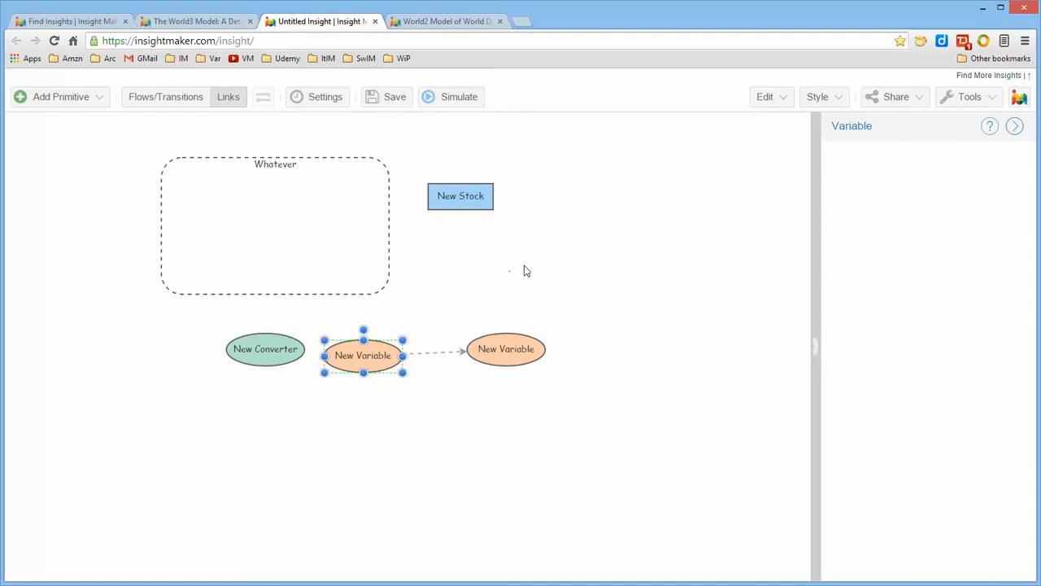
Step: Try deleting the emptied Whatever folder on its own, and undo that deletion
click(305, 226)
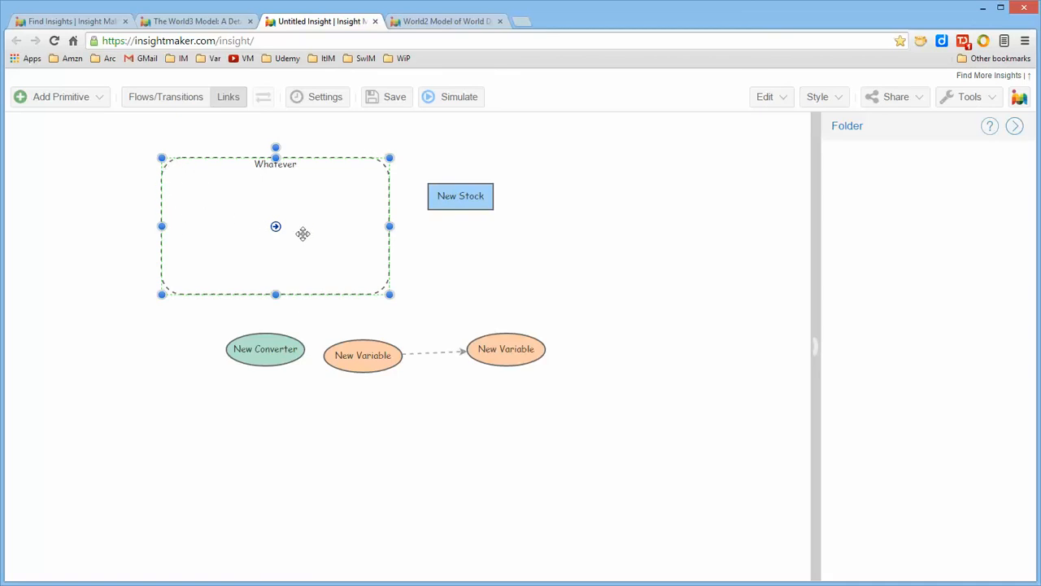
key(Delete)
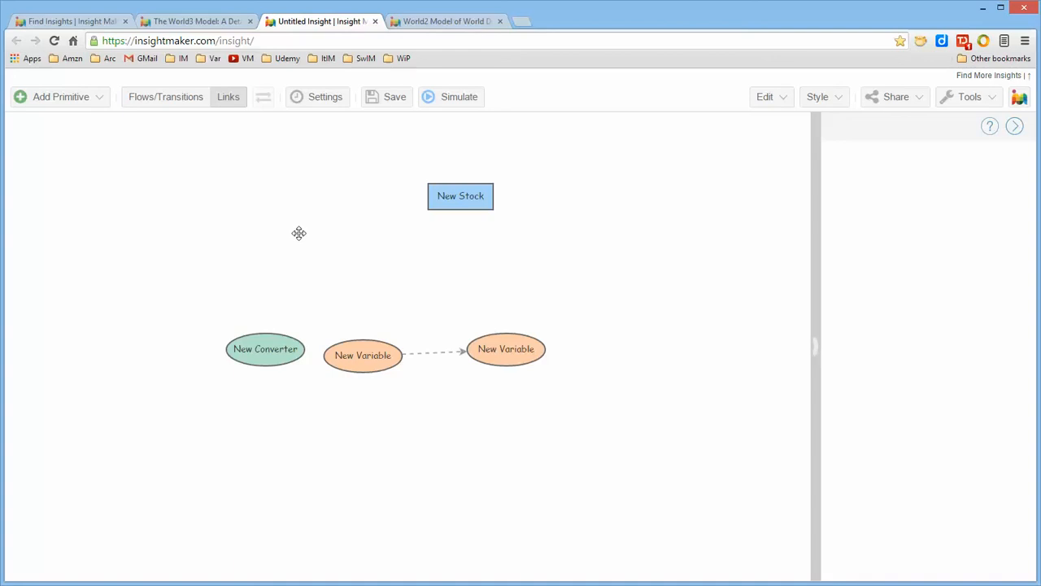
key(ctrl+z)
click(427, 261)
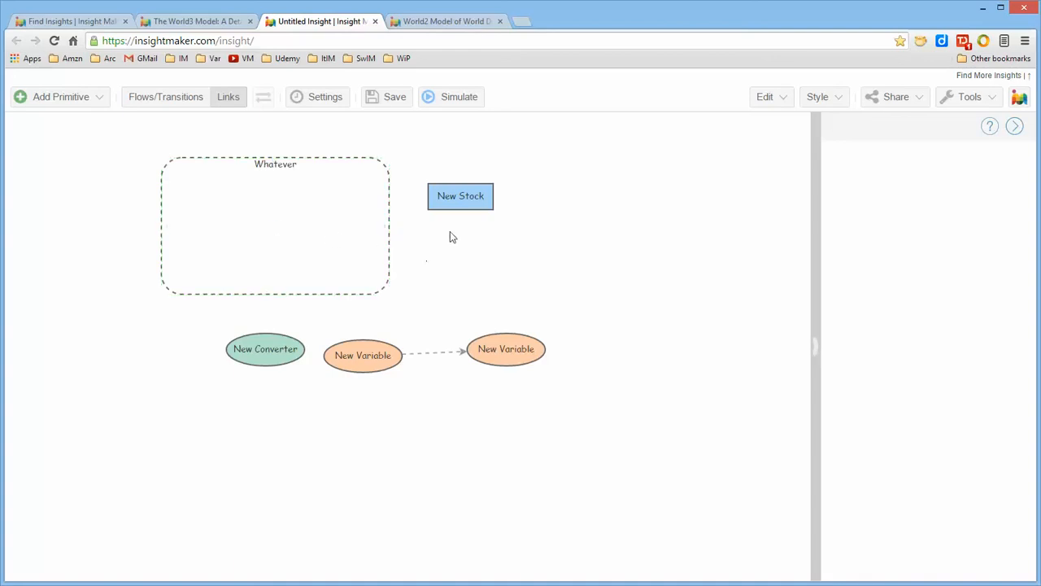
Step: Arrange the stock, converter and linked variable together in the upper area, and place the empty Whatever folder below them
drag(480, 196, 258, 203)
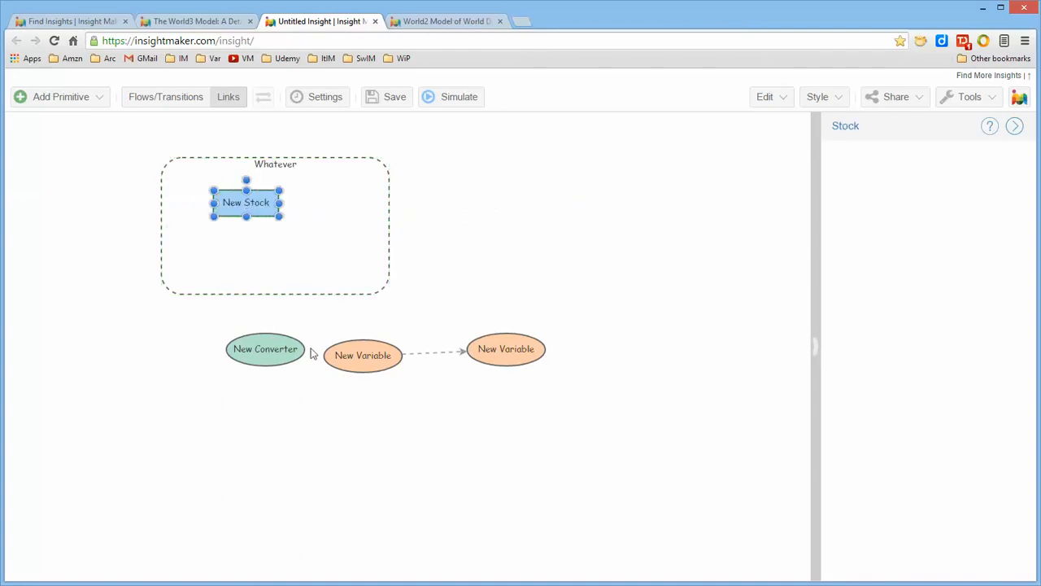
click(361, 355)
drag(362, 356, 335, 232)
drag(290, 349, 297, 446)
click(308, 275)
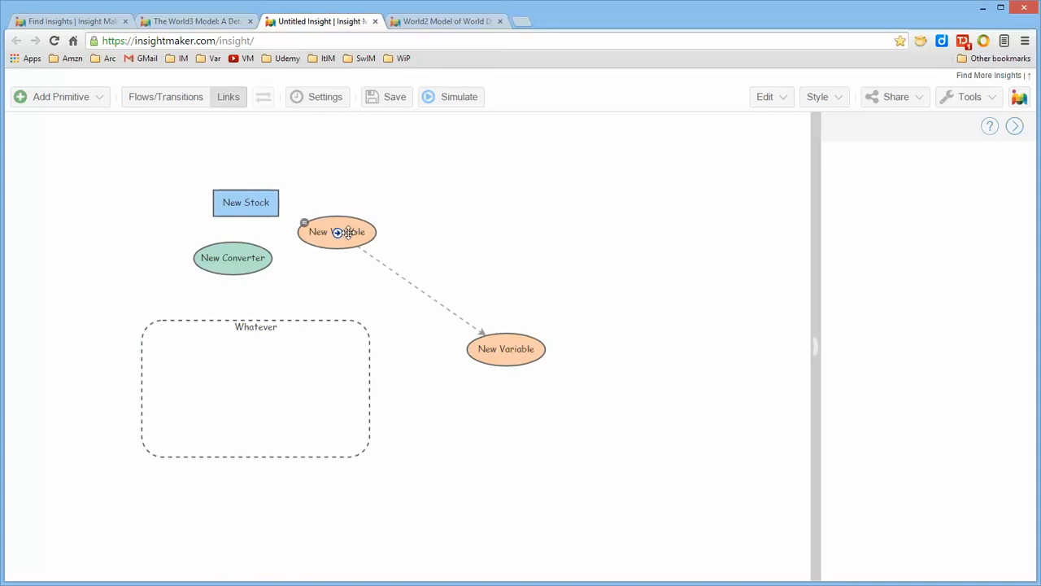
mouse_move(343, 232)
mouse_down()
mouse_move(332, 374)
mouse_move(337, 220)
mouse_up()
Step: Delete the empty Whatever folder, and group the stock, converter and nearby linked variable in a new folder
click(322, 373)
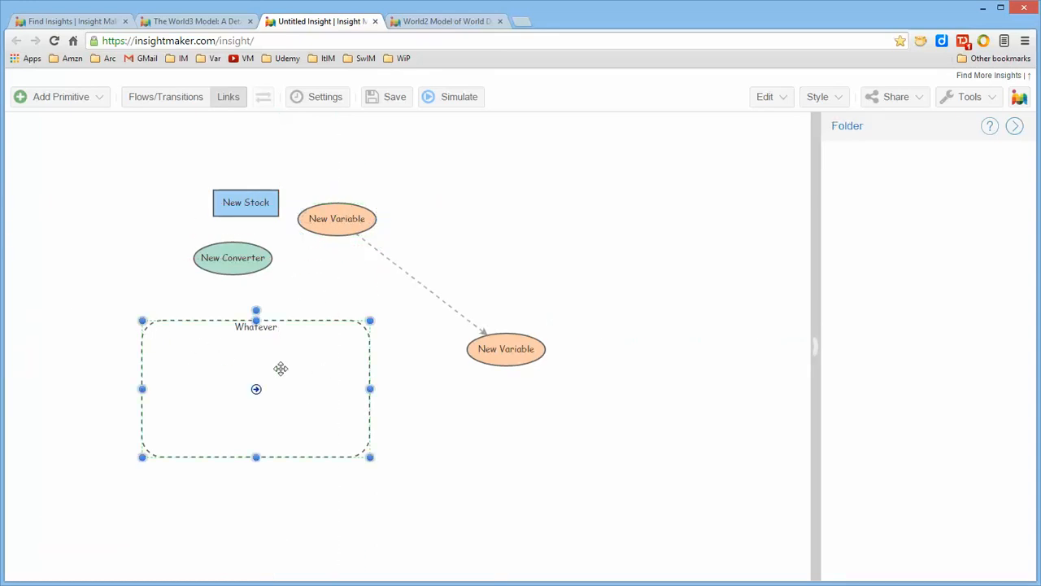
key(Delete)
drag(166, 150, 407, 327)
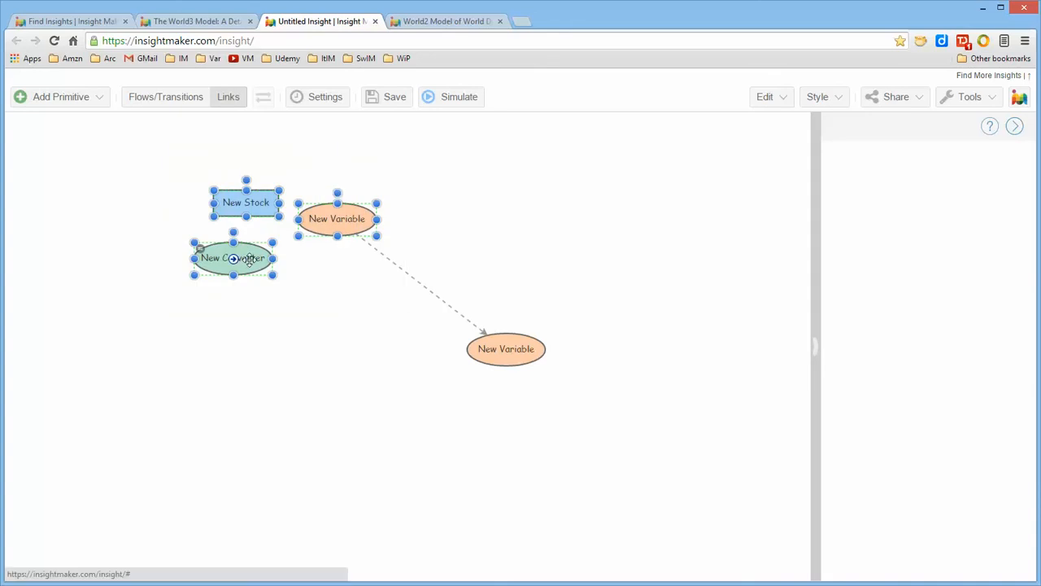
click(53, 98)
click(74, 426)
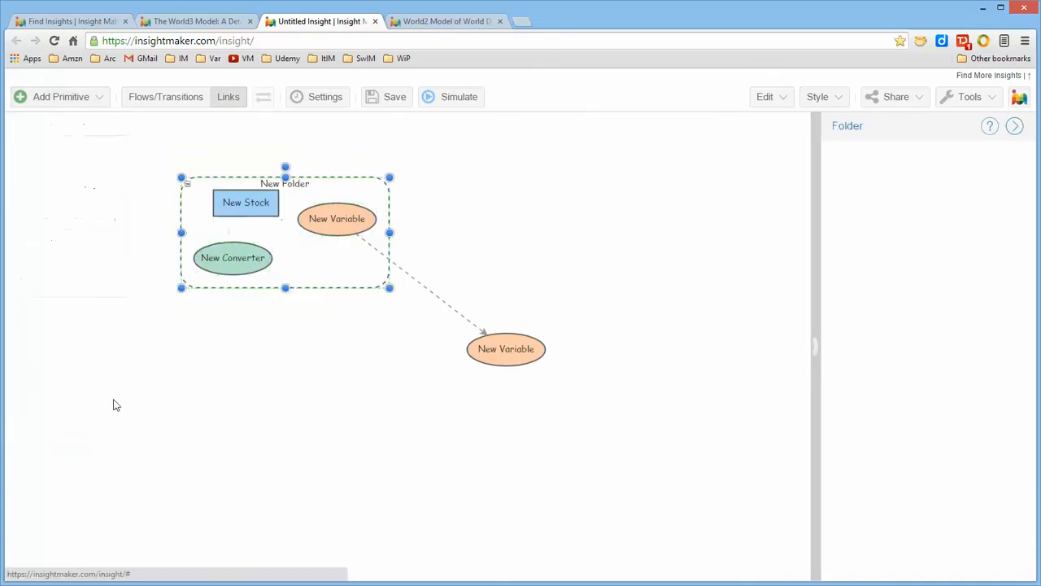
click(578, 184)
Step: Move the outside variable to the upper right of the folder and the inner linked variable slightly lower
drag(520, 346, 540, 177)
drag(363, 232, 351, 249)
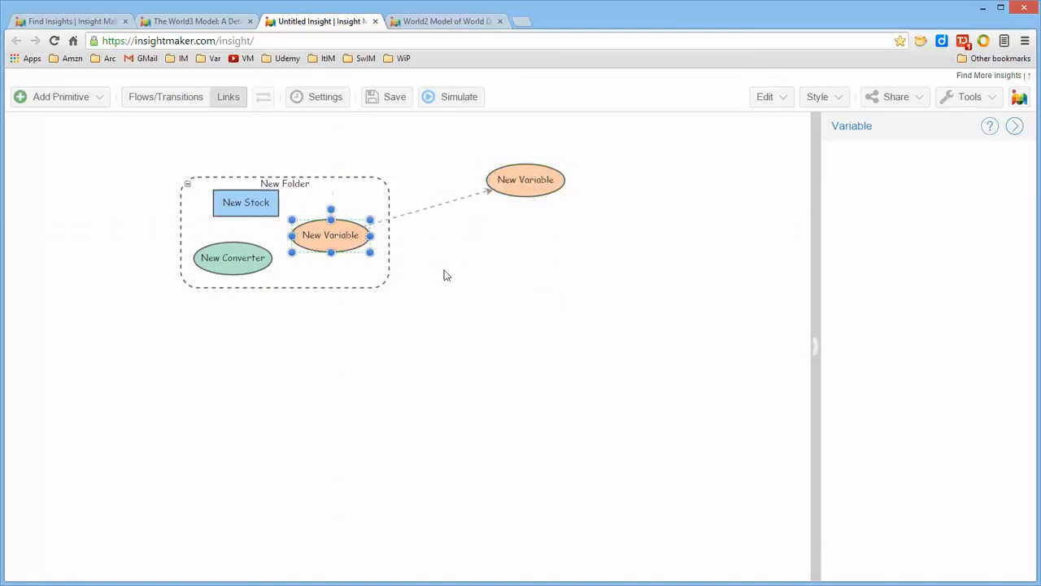
click(470, 288)
drag(556, 180, 511, 187)
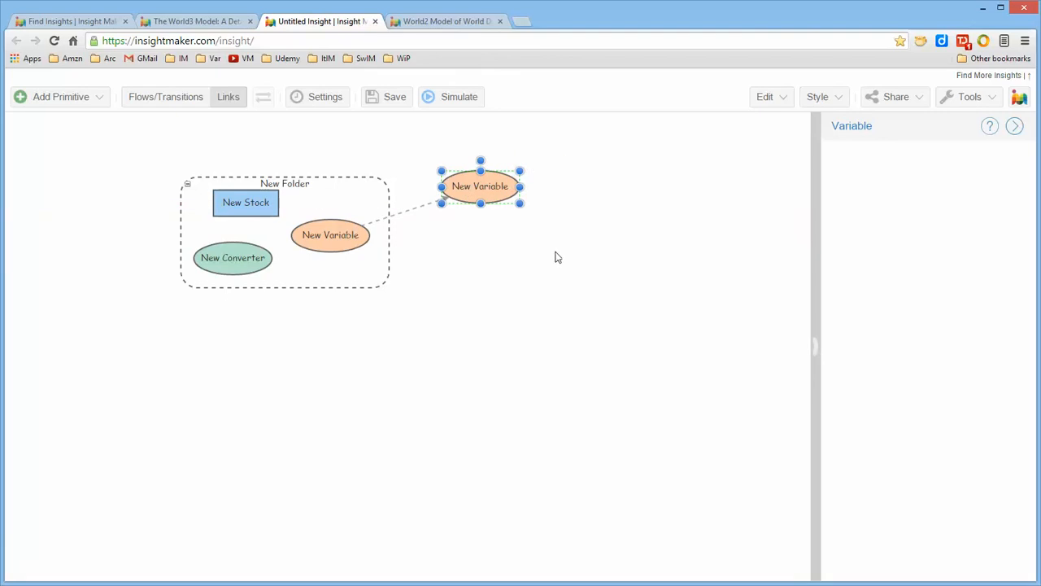
click(501, 360)
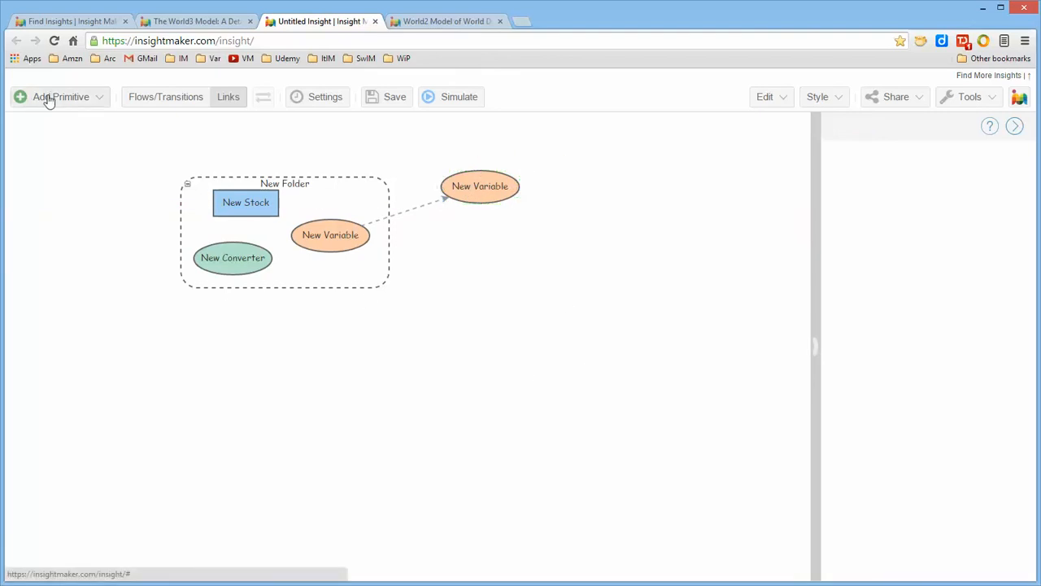
Step: Add a new variable below the folder and link it to the converter inside the folder
click(46, 97)
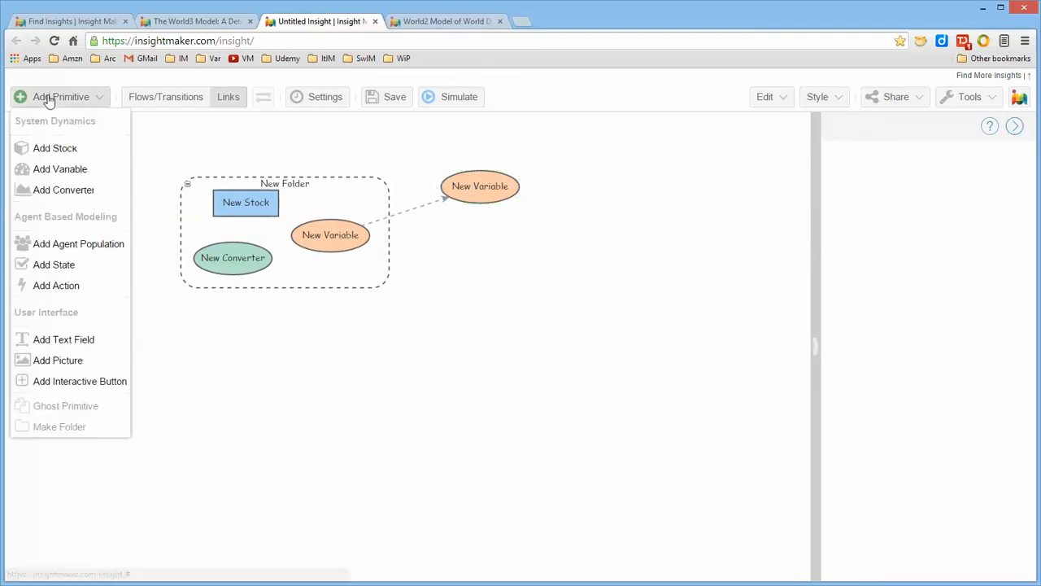
click(57, 169)
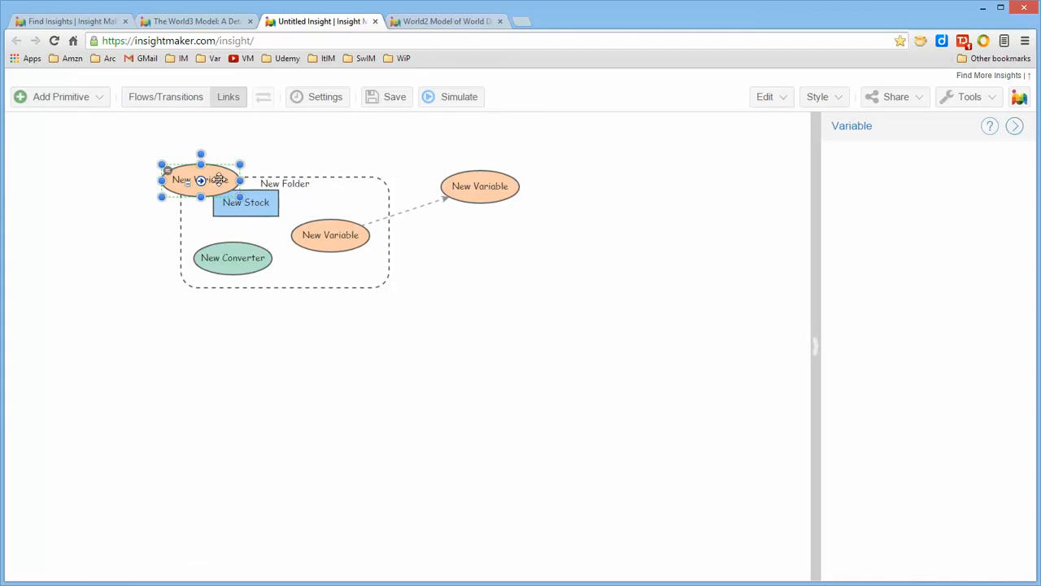
drag(202, 179, 254, 267)
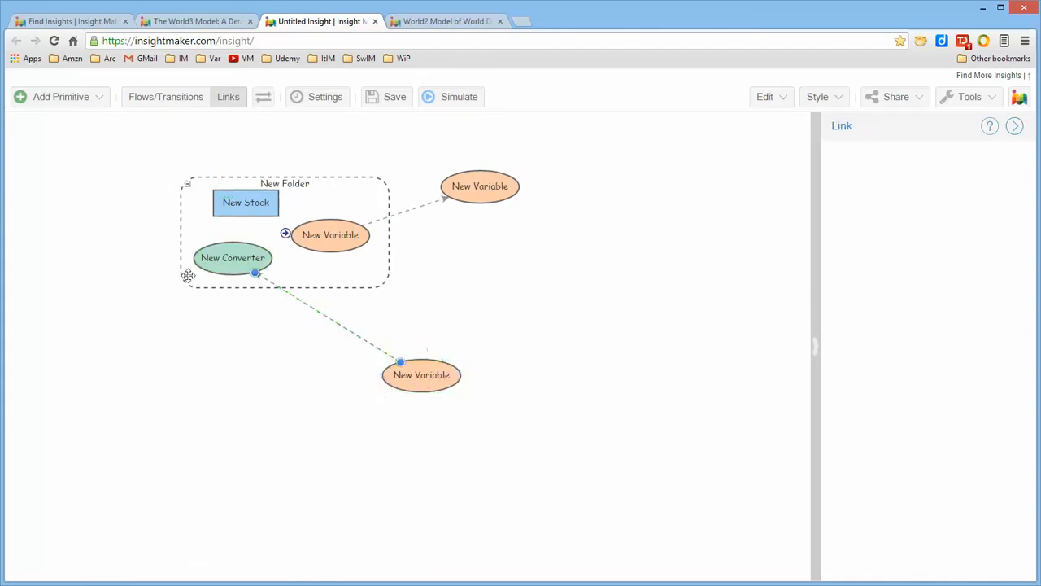
click(225, 355)
Step: Group the existing folder and both outside variables in an outer folder, and shift it slightly right
drag(126, 148, 583, 452)
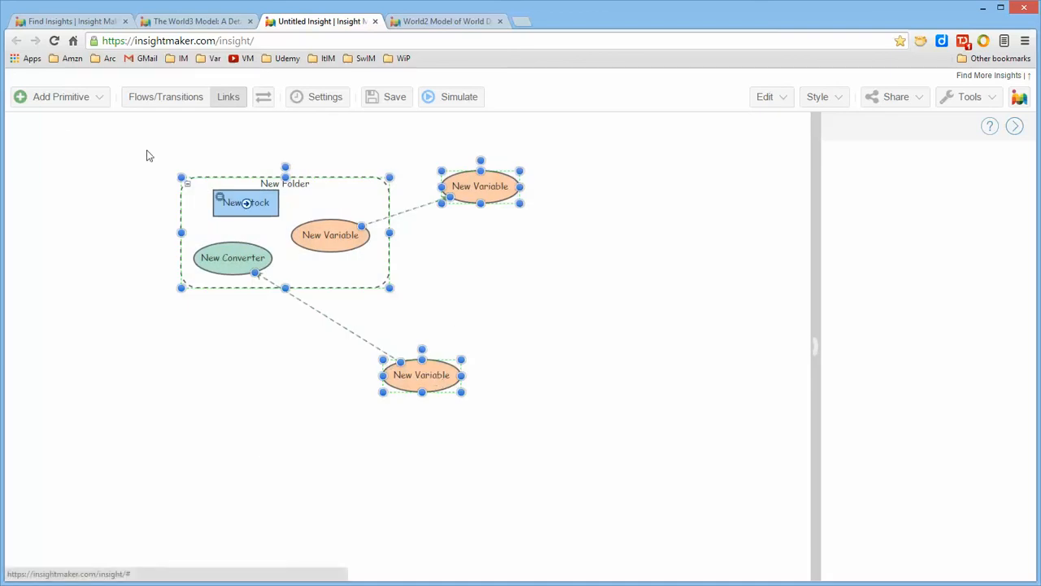
click(61, 98)
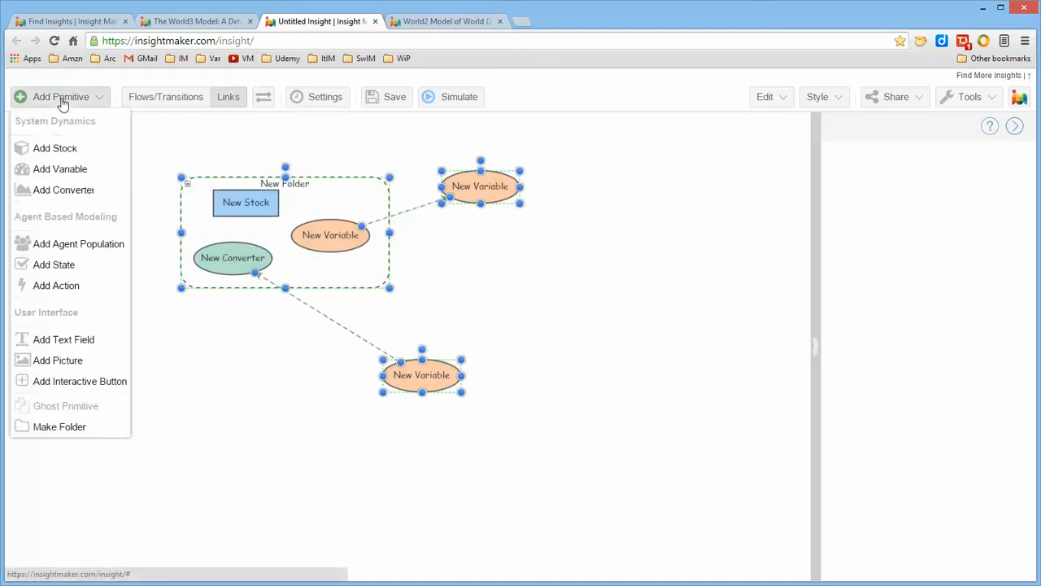
click(73, 425)
click(574, 339)
drag(497, 278, 531, 297)
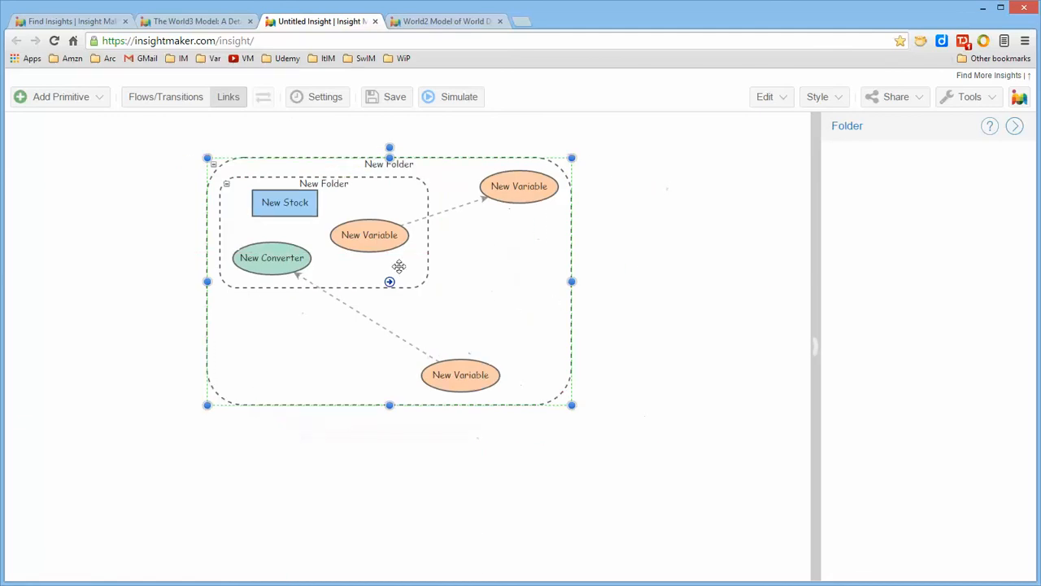
Step: Collapse the inner folder, and expand it again
click(224, 183)
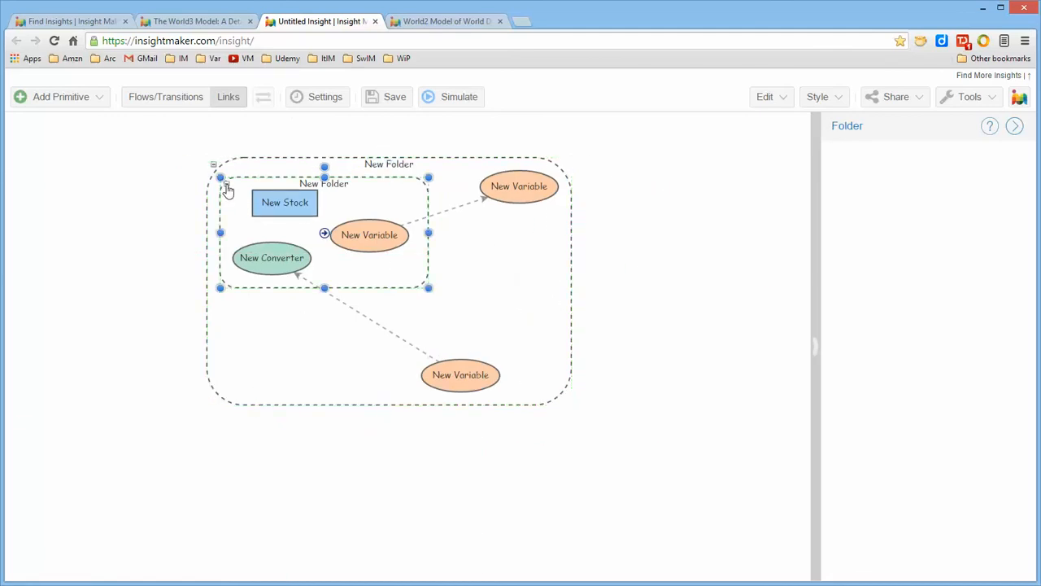
click(221, 179)
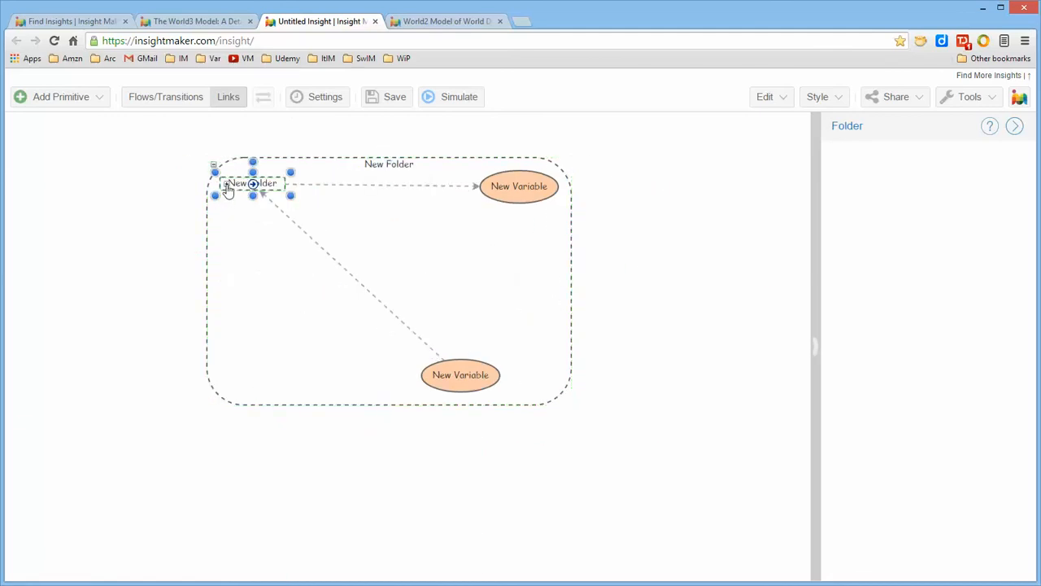
click(226, 187)
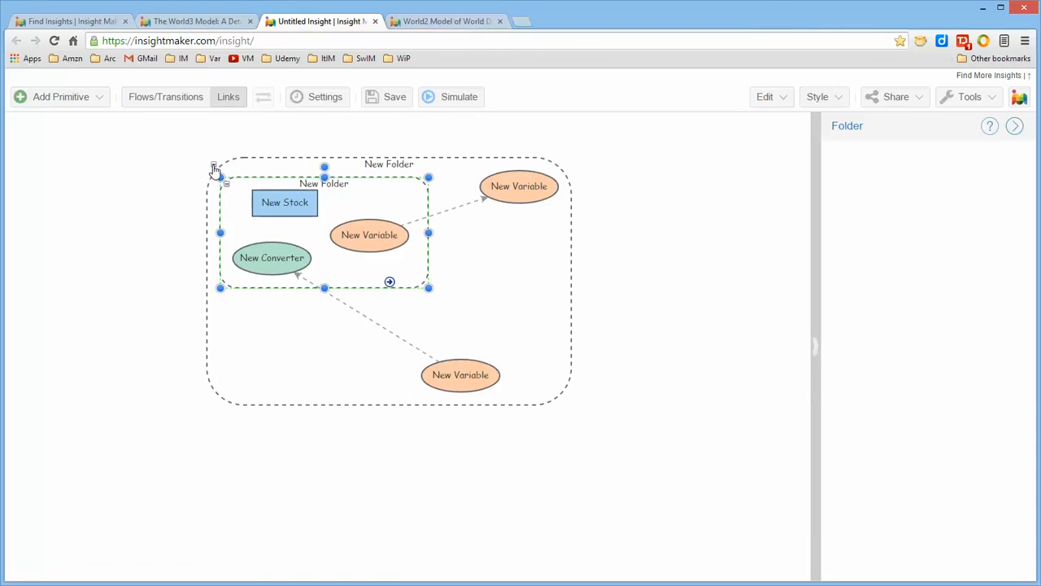
Step: Collapse the outer folder to enlarge its collapsed box, and expand it again
click(214, 169)
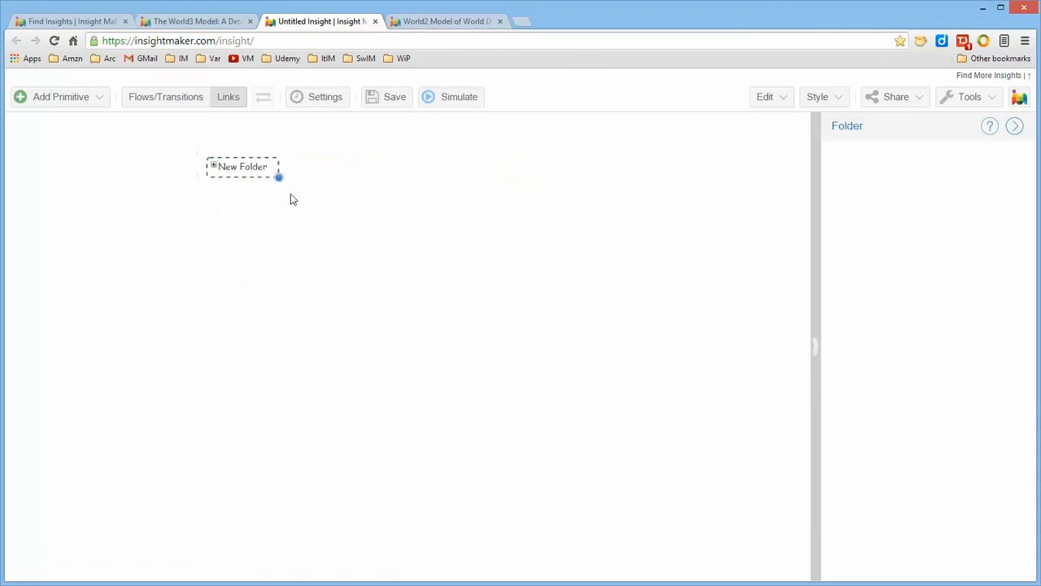
drag(278, 177, 326, 218)
click(214, 169)
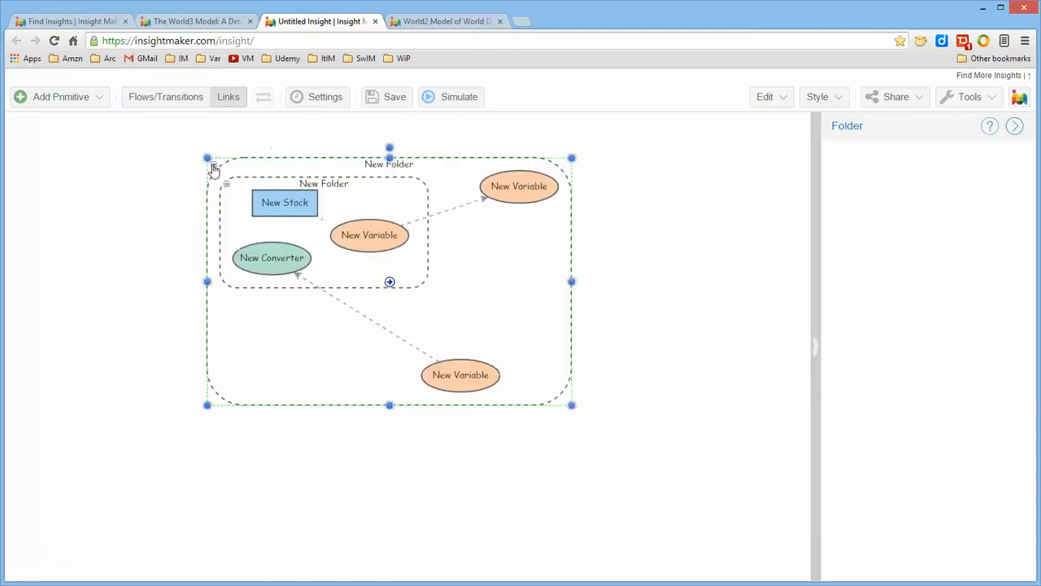
Step: Collapse the inner folder and the outer folder around it, and expand both again
click(227, 185)
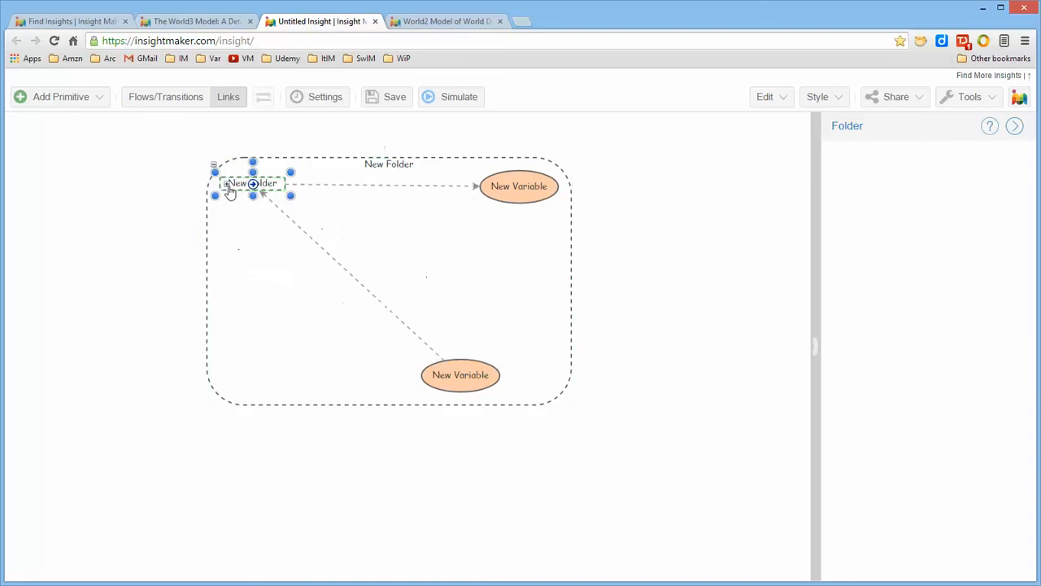
click(705, 311)
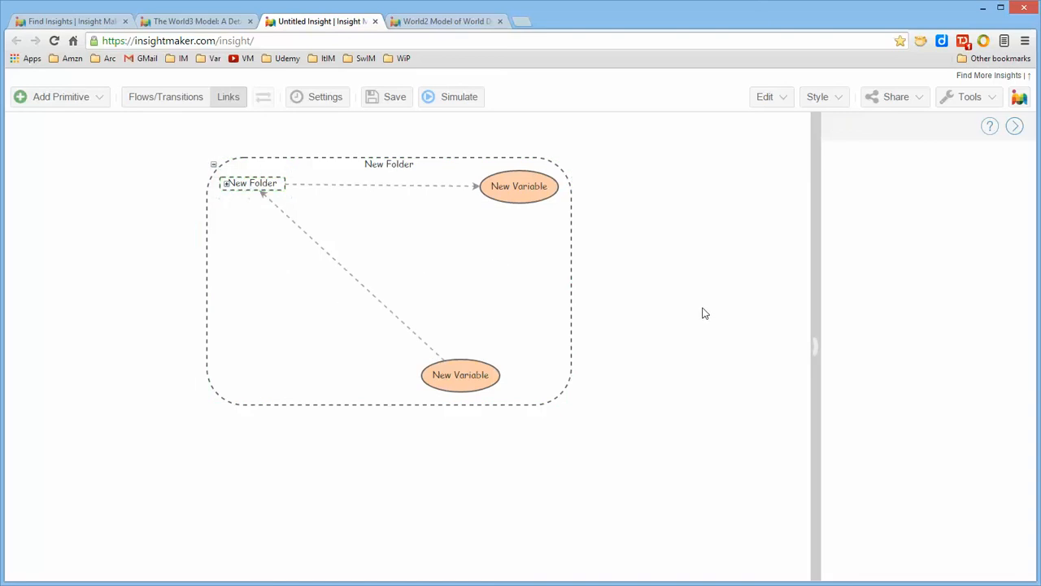
click(215, 167)
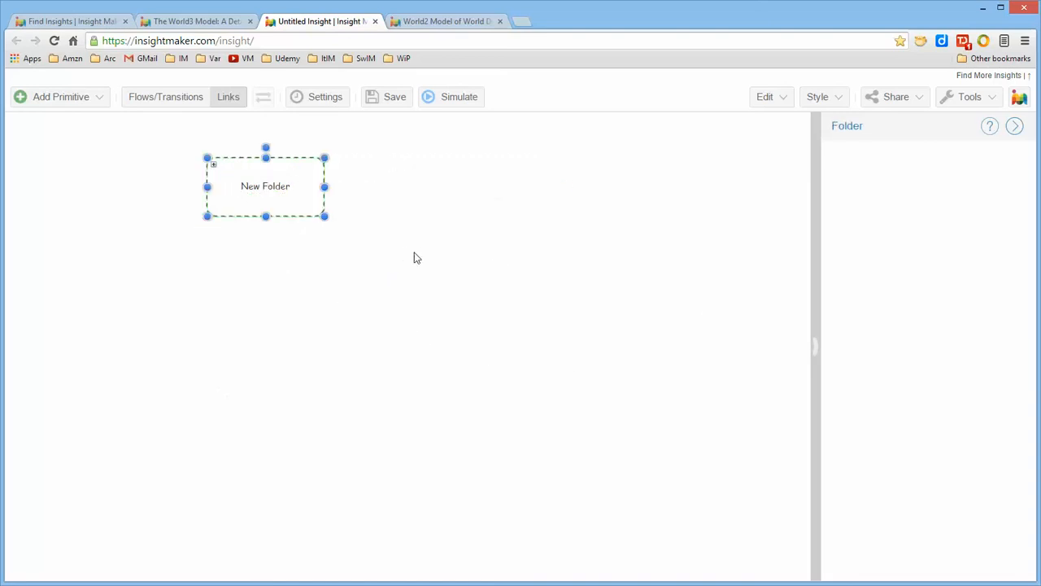
click(215, 167)
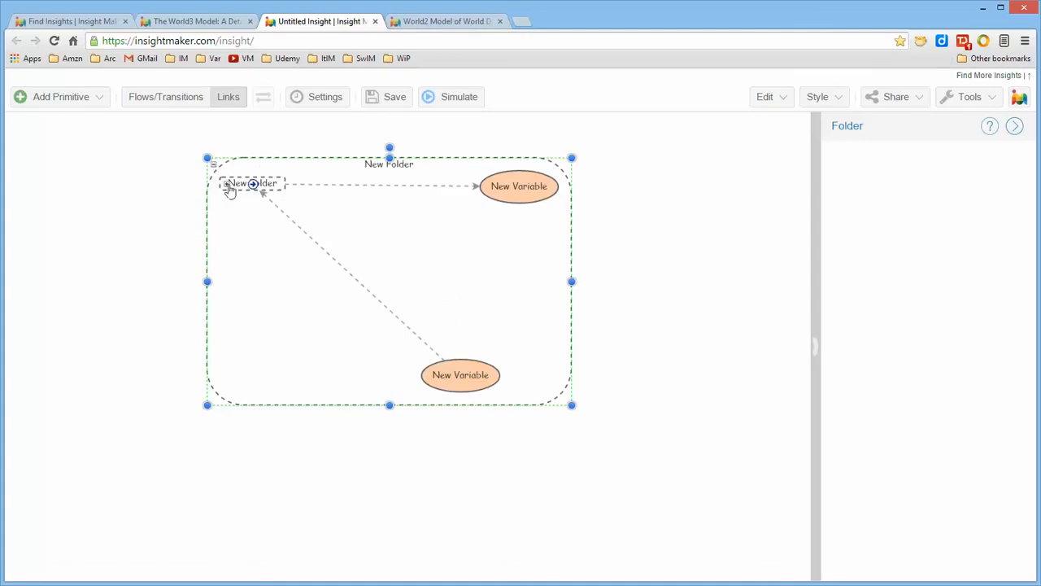
click(226, 183)
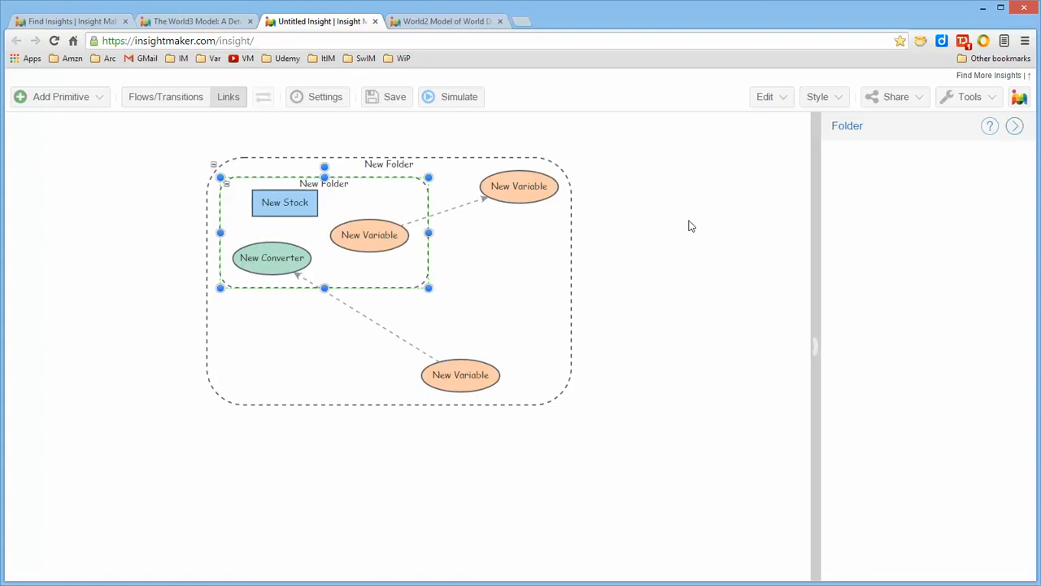
Step: Look over the World3 model, and examine the Food and Agriculture folder's contents in the World2 model, collapsing it again
click(175, 23)
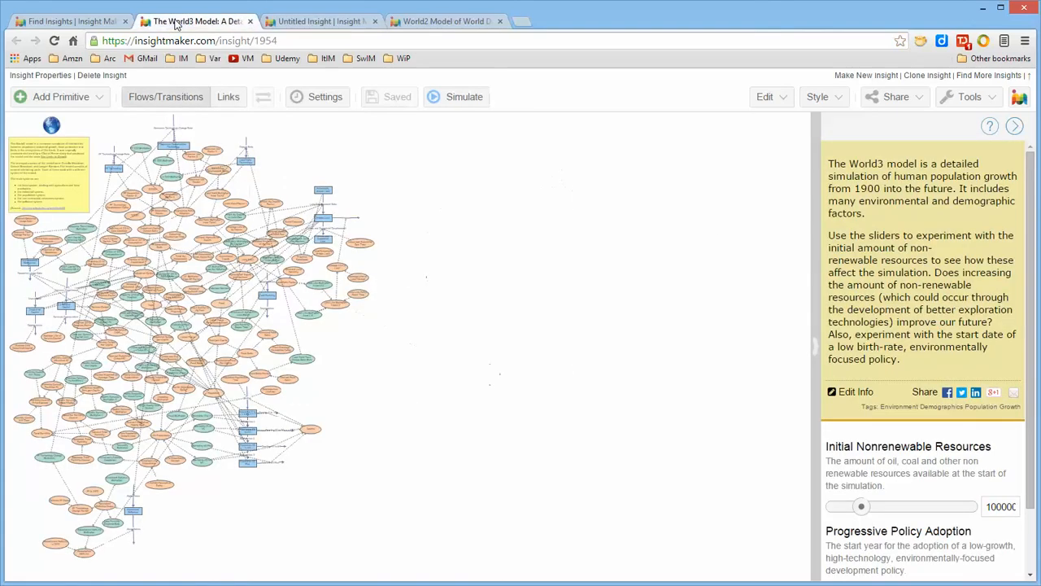
click(428, 22)
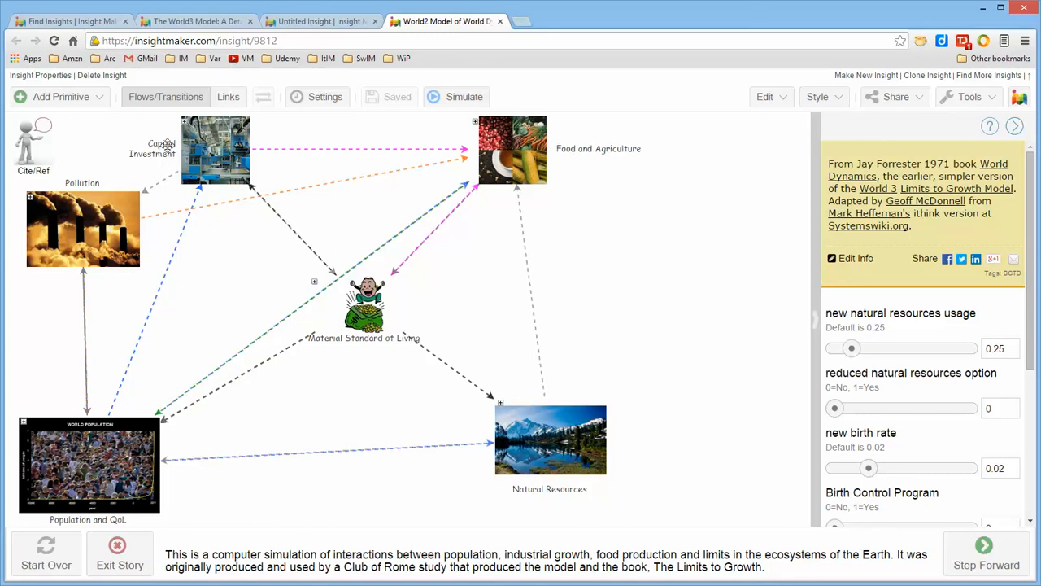
click(475, 123)
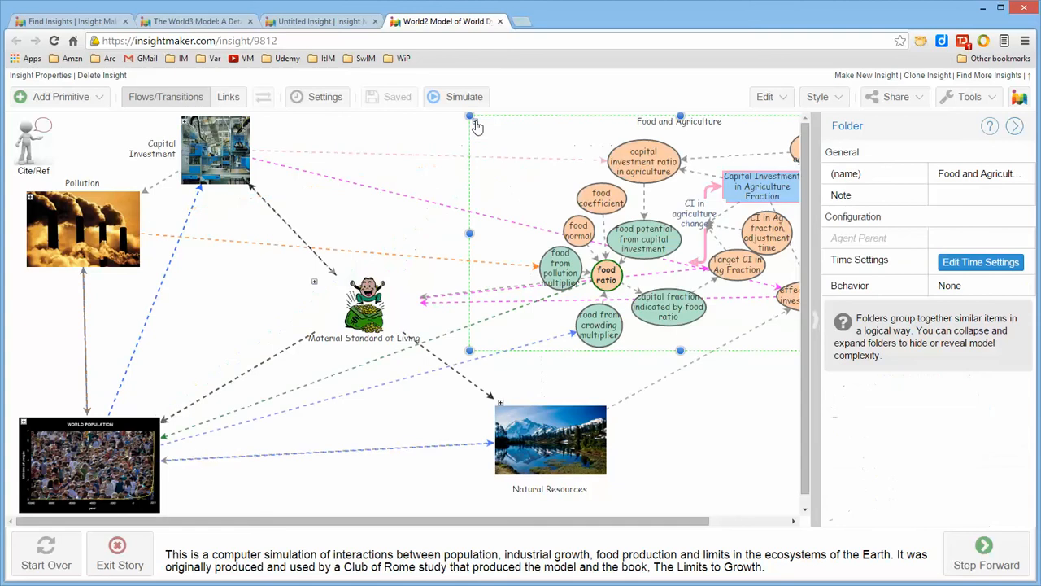
click(794, 521)
click(795, 521)
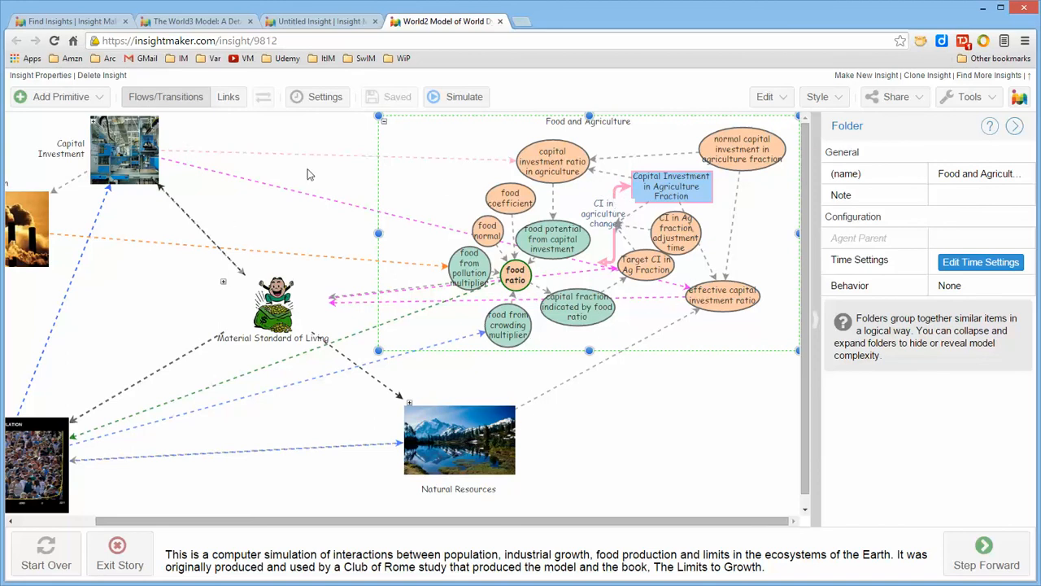
click(384, 124)
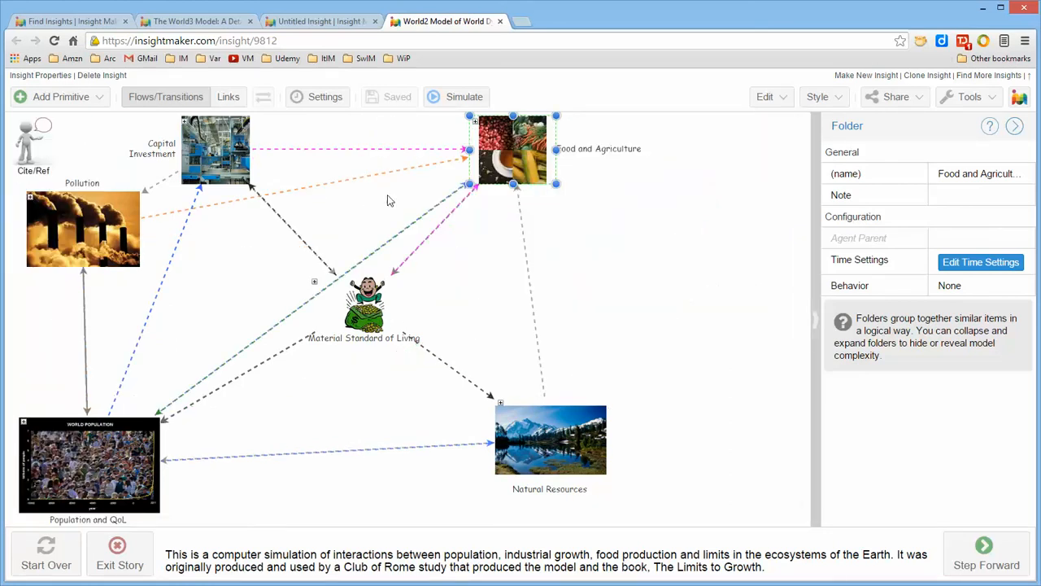
Step: Expand the Natural Resources folder to examine its full contents, and collapse it again
click(499, 406)
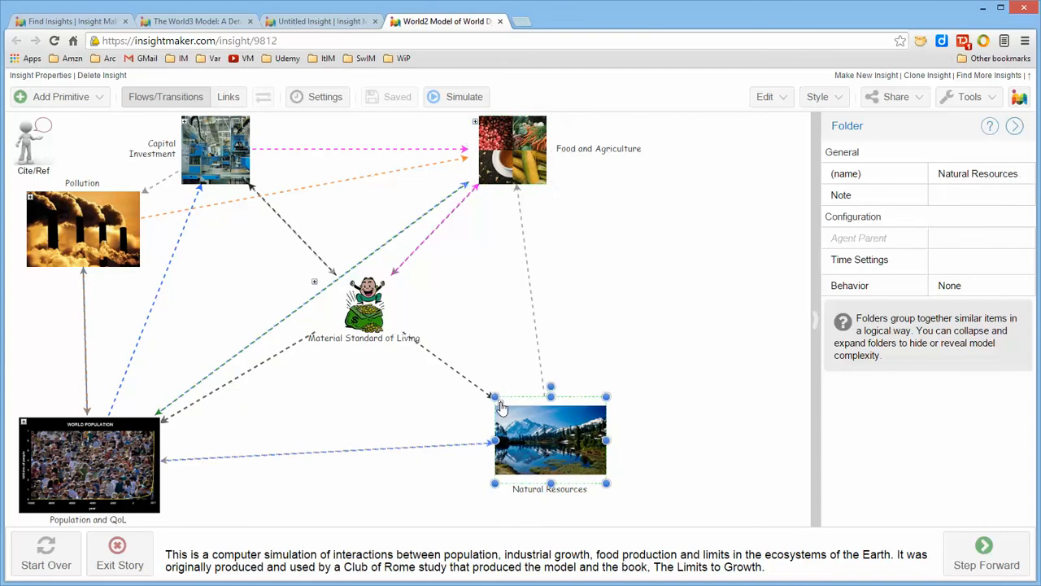
drag(804, 297, 806, 378)
drag(778, 522, 796, 520)
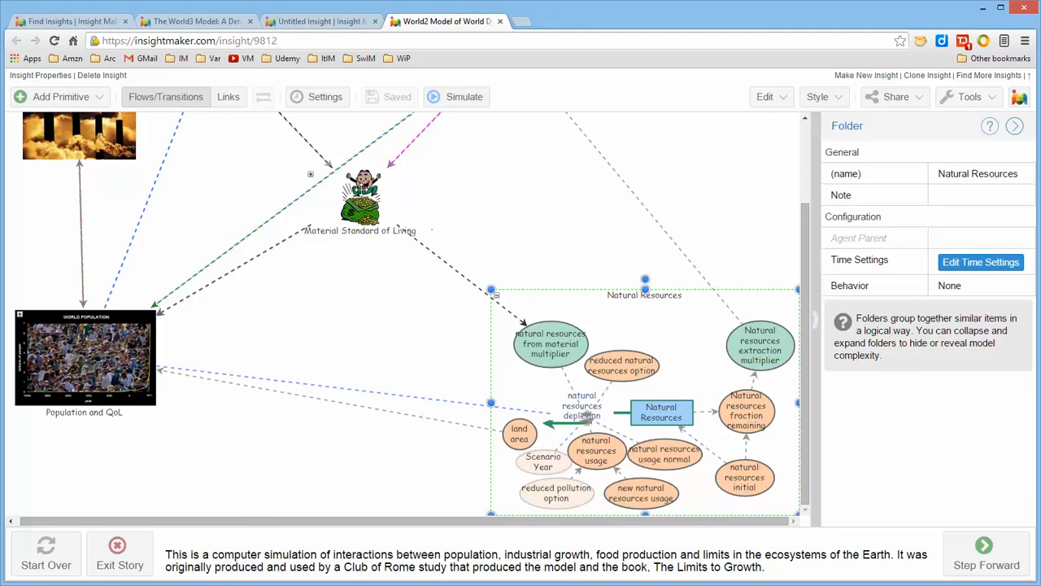
click(495, 295)
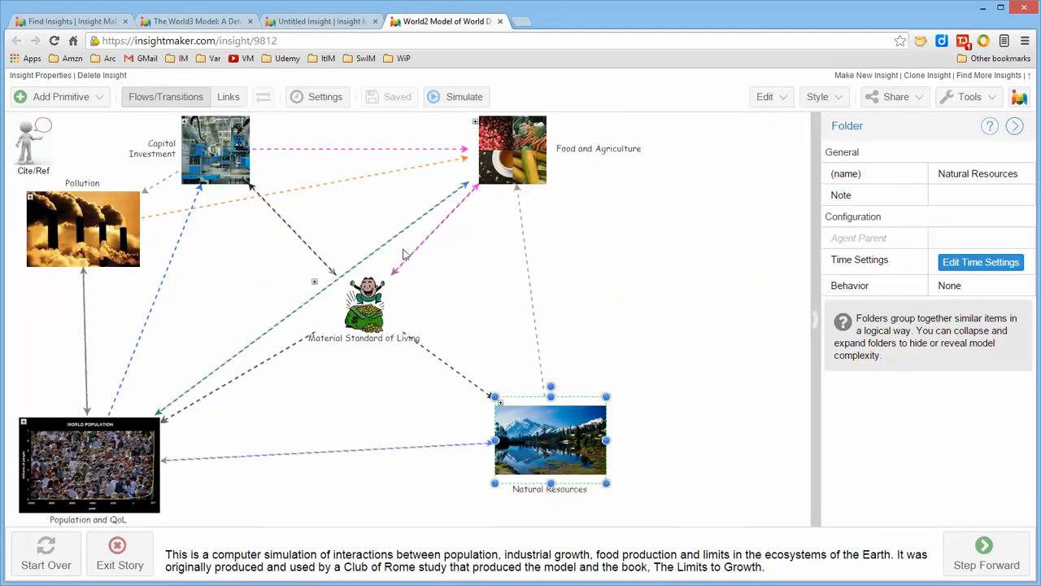
Step: Expand the Material Standard of Living folder to examine its primitives and links, and collapse it again
click(314, 285)
click(314, 284)
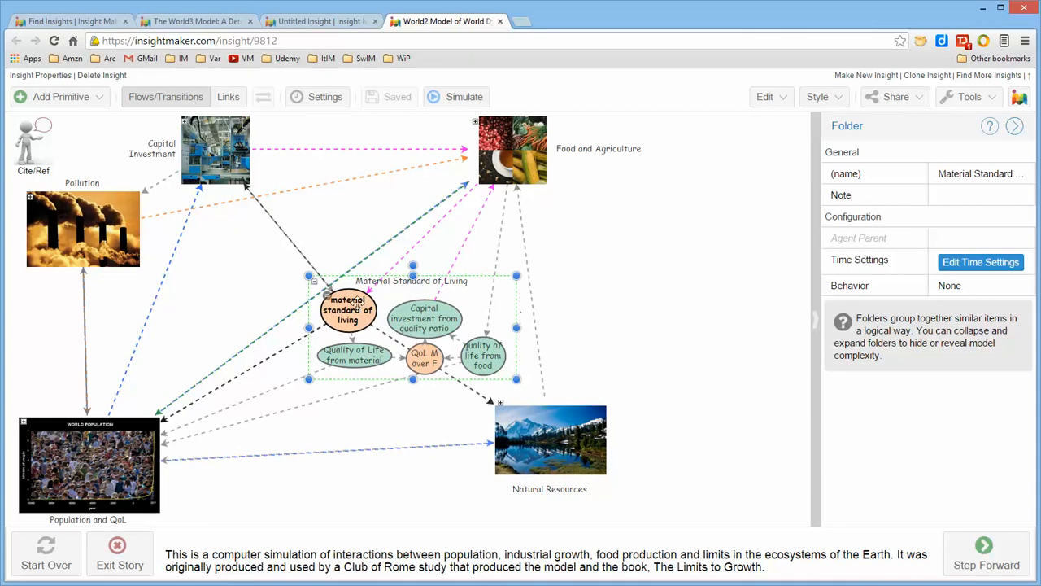
click(314, 283)
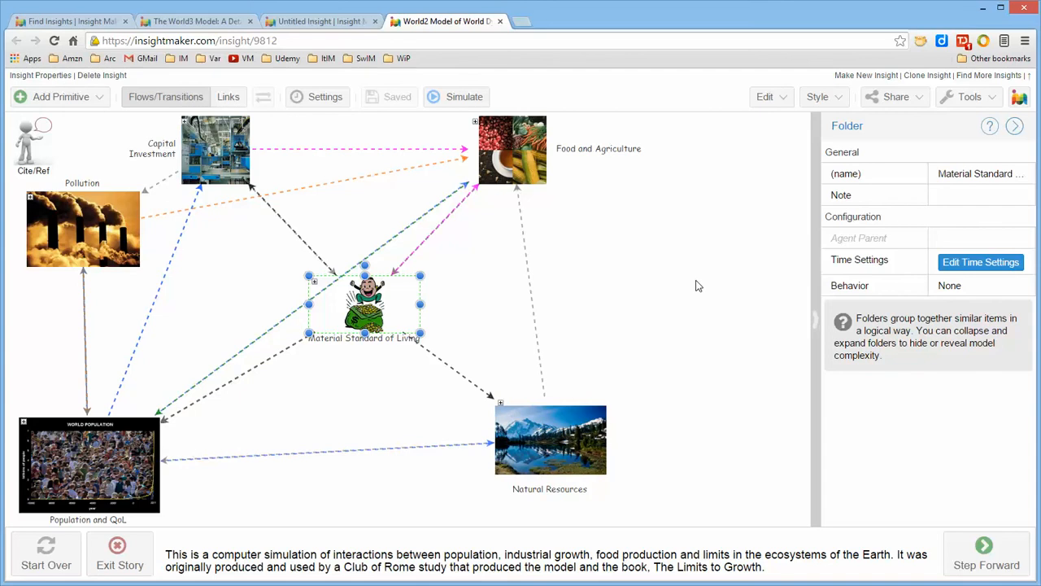
click(696, 285)
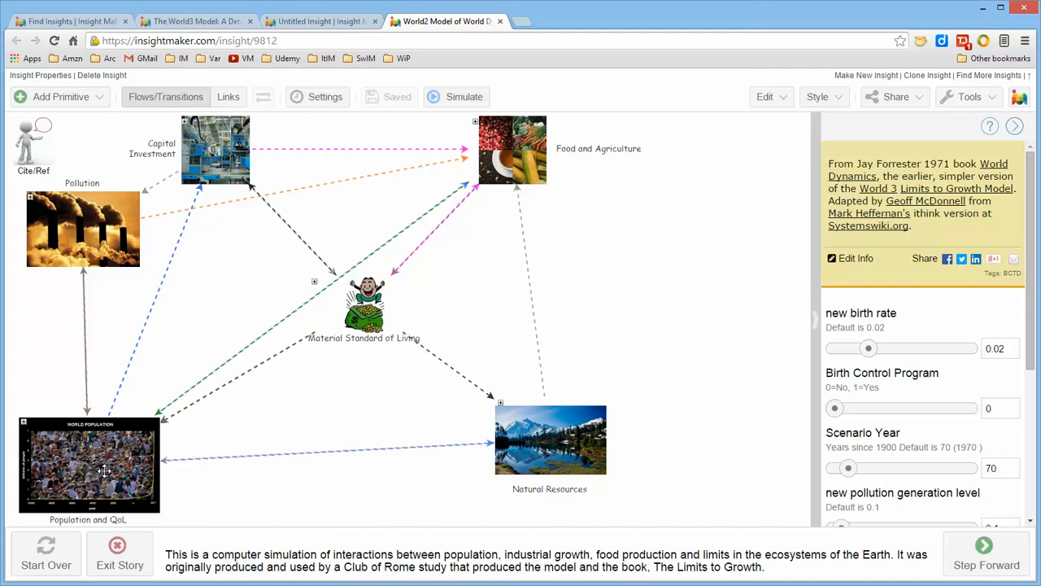
Step: Run the World2 simulation, view the Overall and Demographics results, and close the results
click(472, 96)
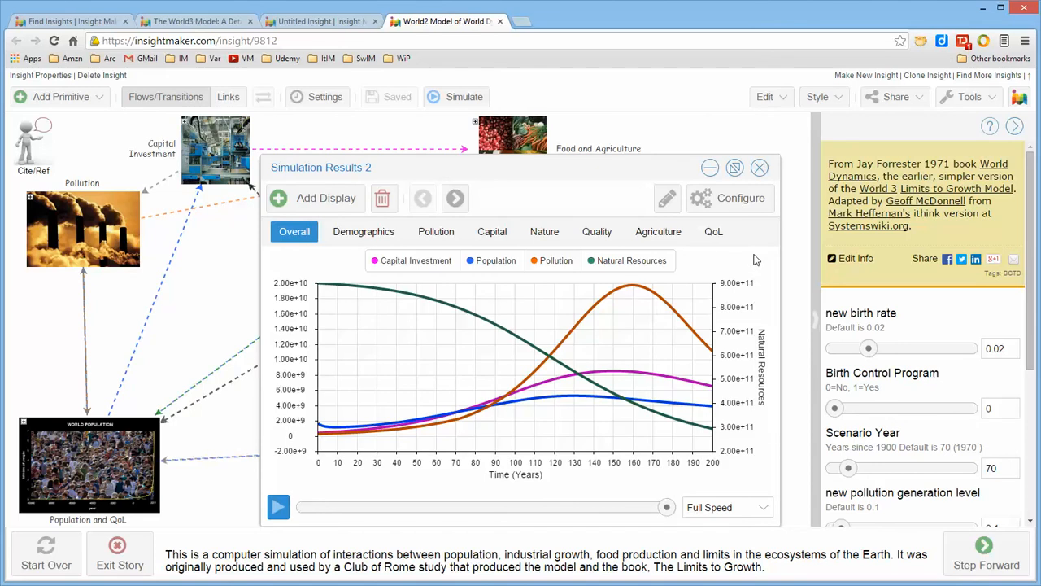
click(354, 236)
click(758, 168)
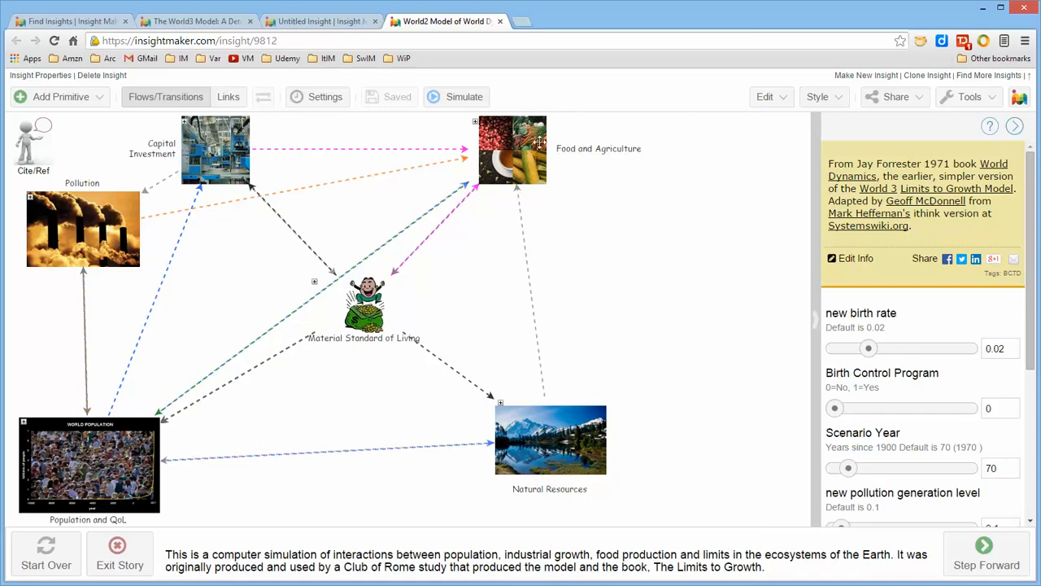
Step: Compare the World3 model's layout with the World2 model's folder layout, and return to the Untitled Insight
click(186, 22)
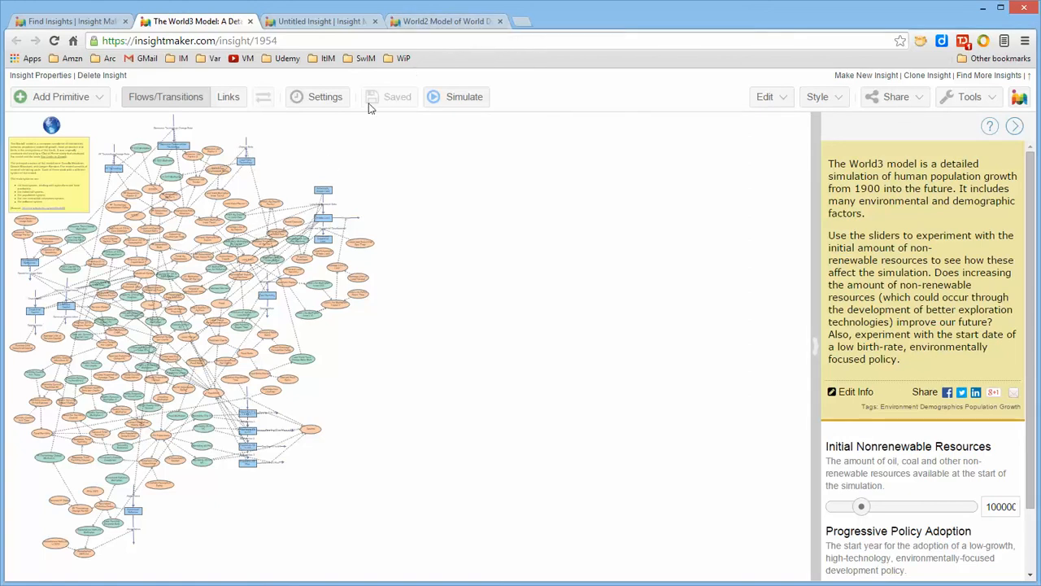
click(439, 22)
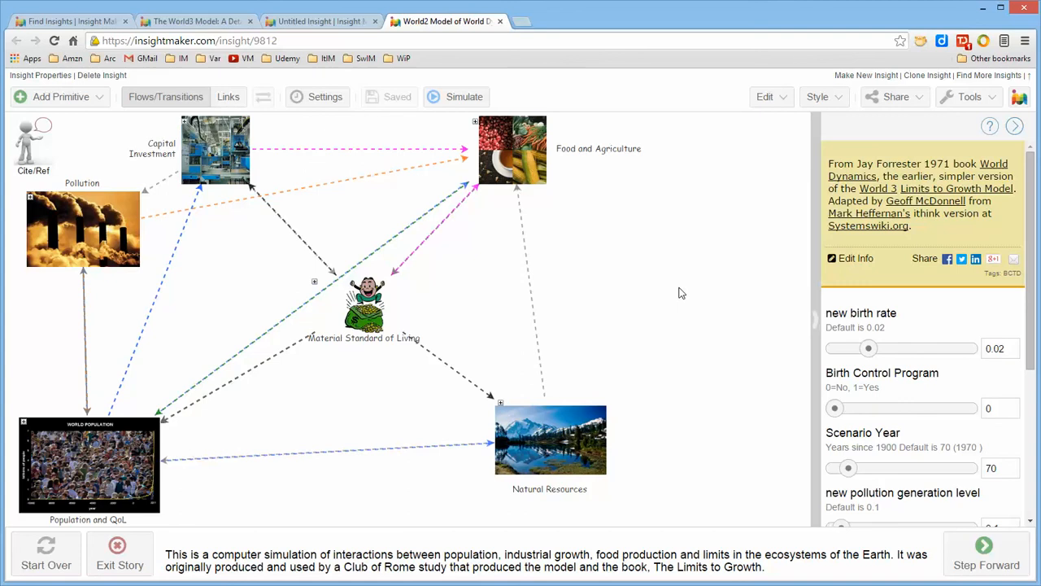
click(319, 25)
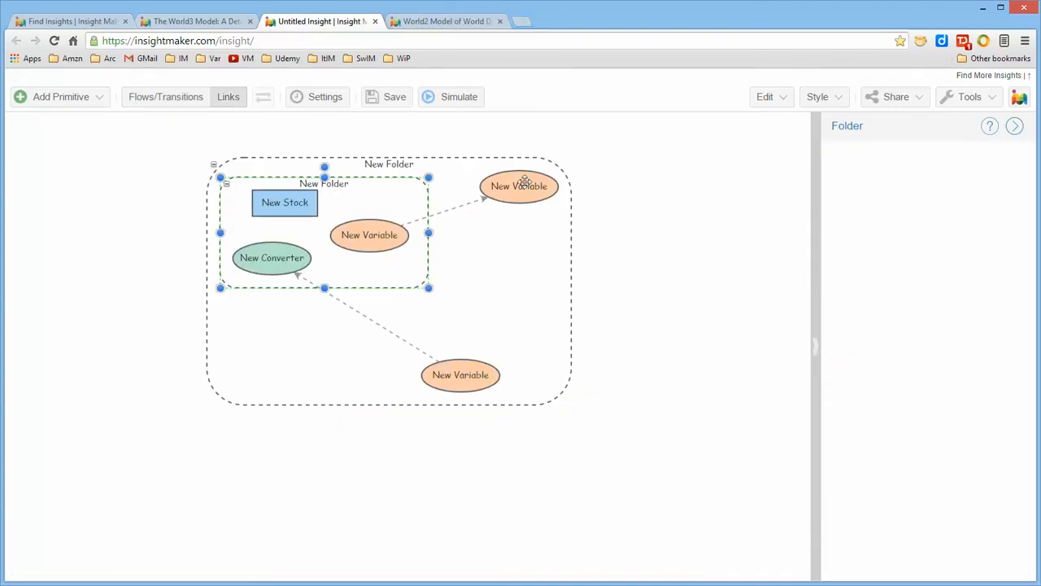